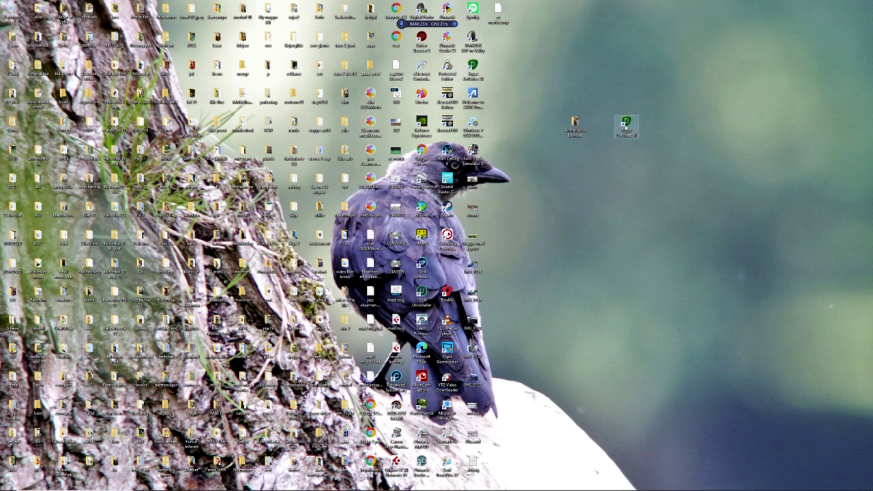
Launch Topaz DeNoise AI and open the image Måger from the Anmeldelse Denoise folder.
click(625, 124)
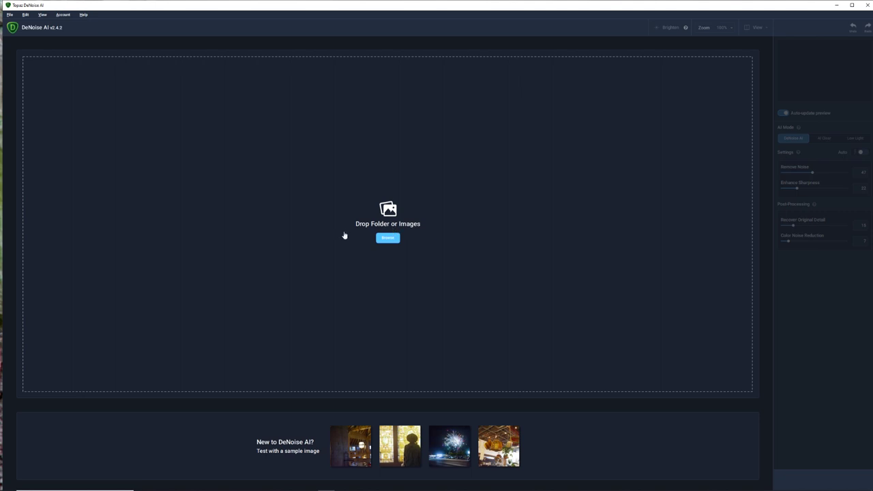
click(85, 16)
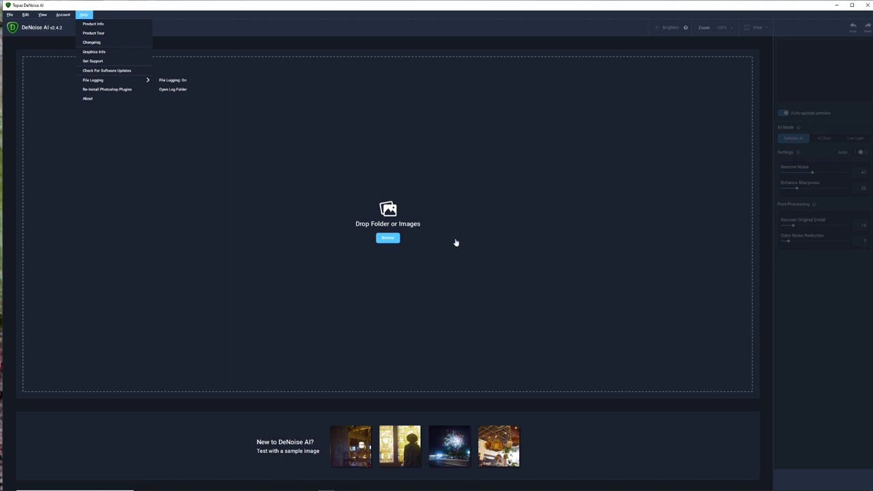
click(388, 239)
click(388, 239)
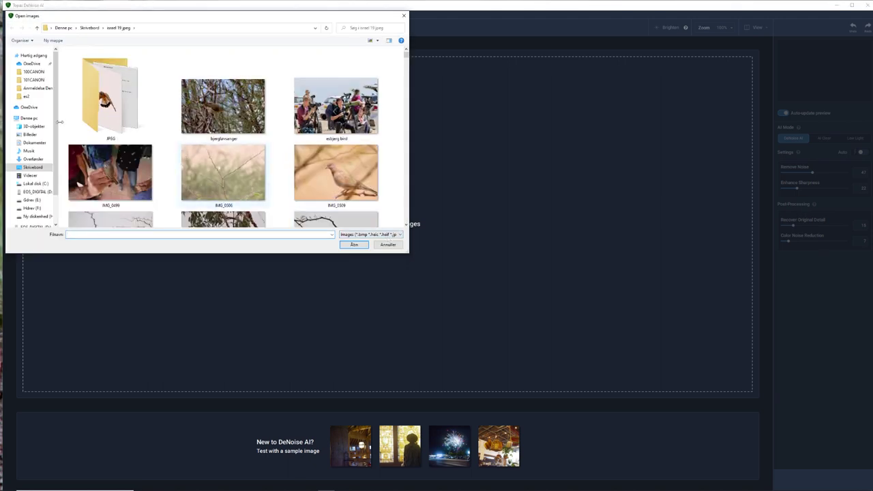
click(31, 89)
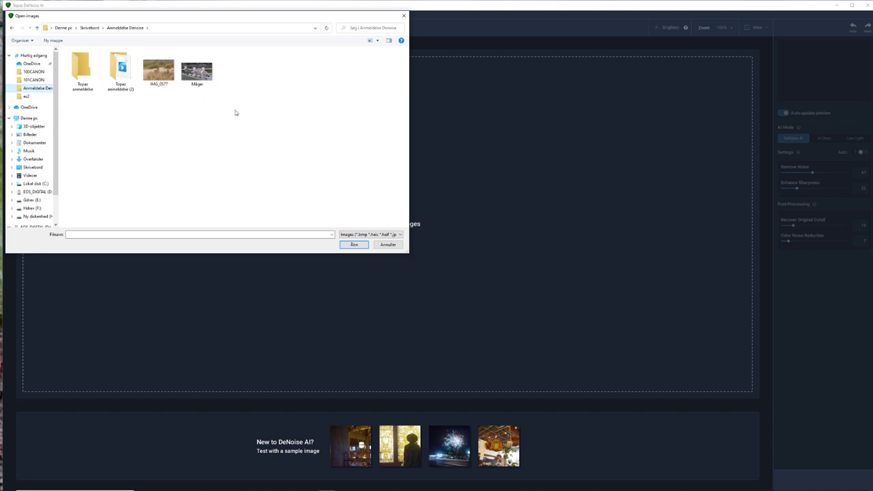
click(199, 75)
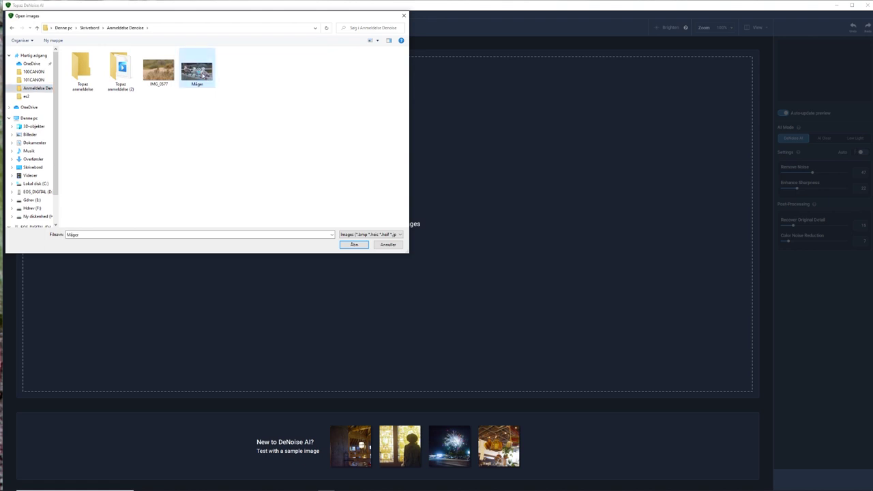
click(354, 245)
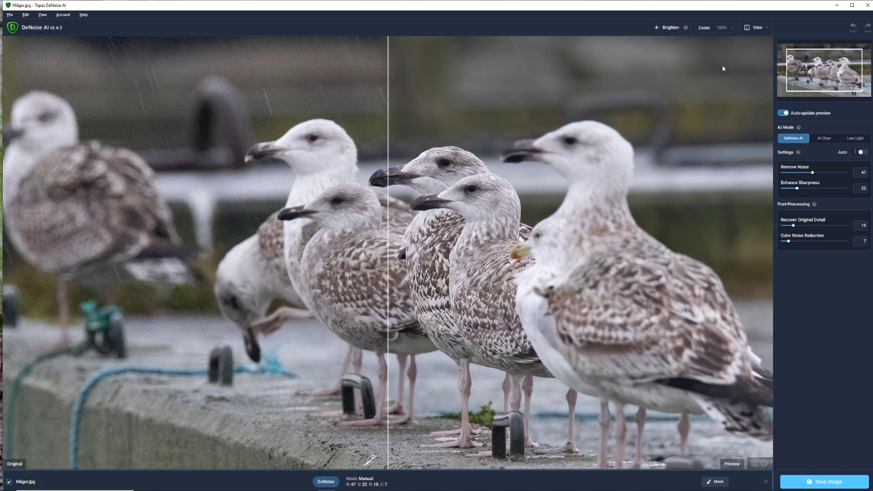
Review the available view layouts and compare the original gull photo with the preview in Split View.
click(767, 30)
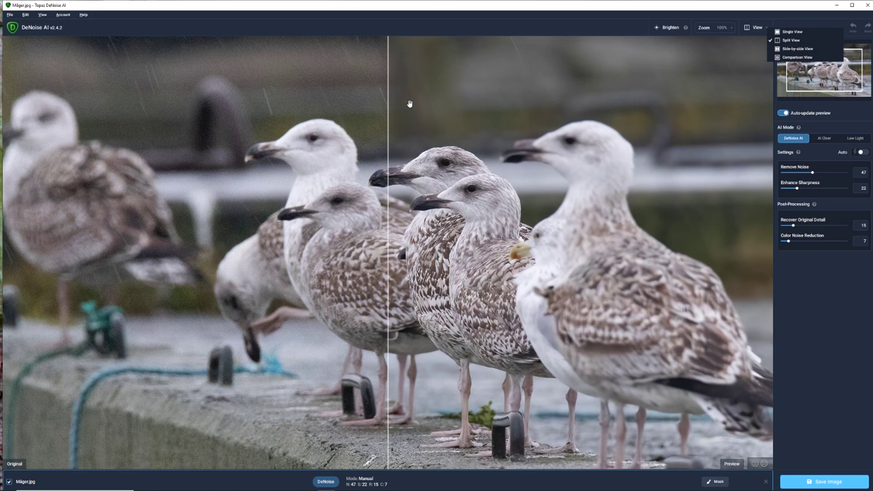
drag(387, 72, 385, 81)
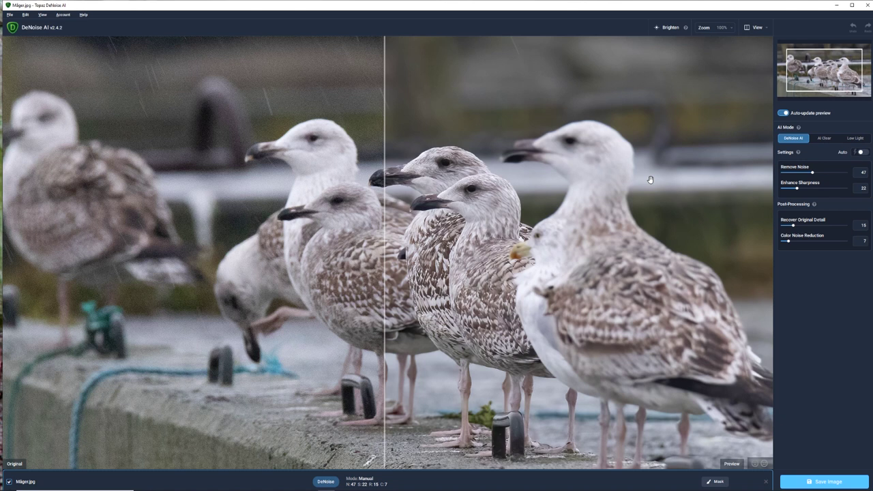
click(763, 29)
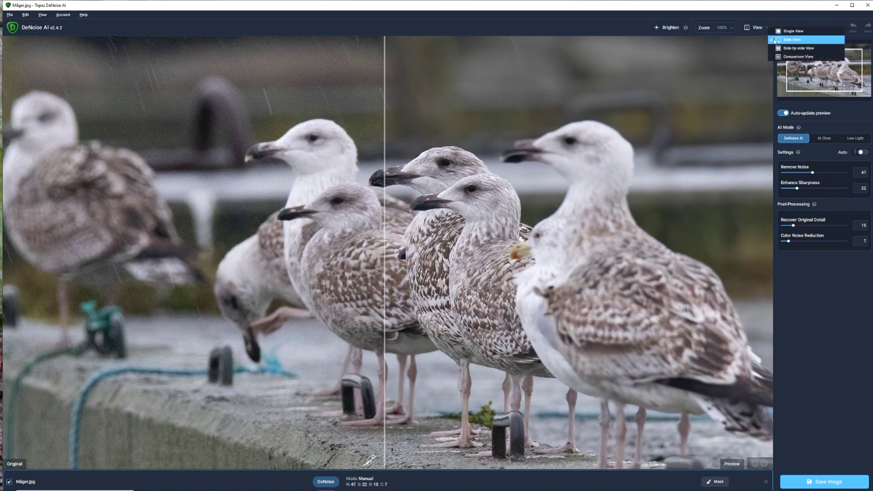
click(654, 104)
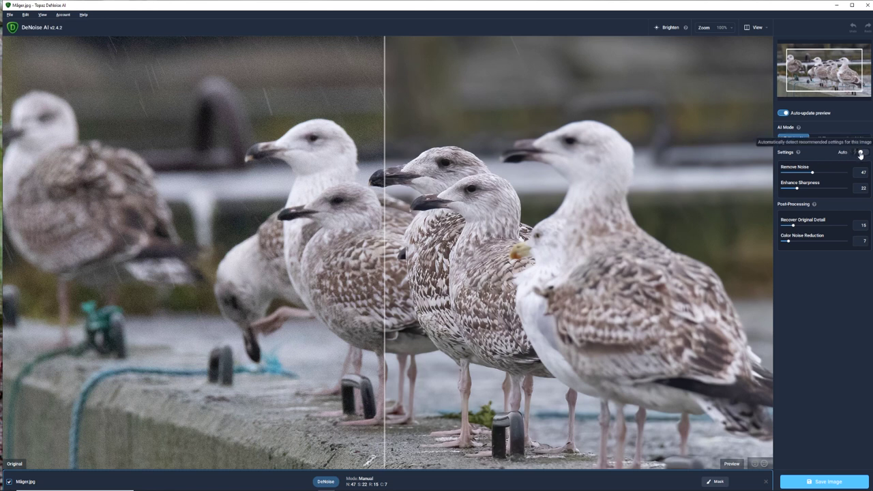
Turn on automatic detection of the denoise settings and compare the gulls' heads before and after at 200% zoom.
click(860, 153)
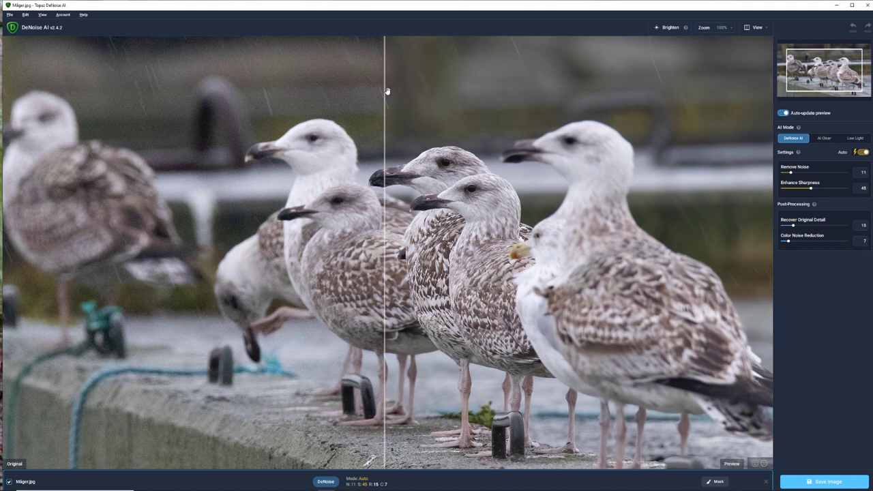
drag(384, 95, 362, 169)
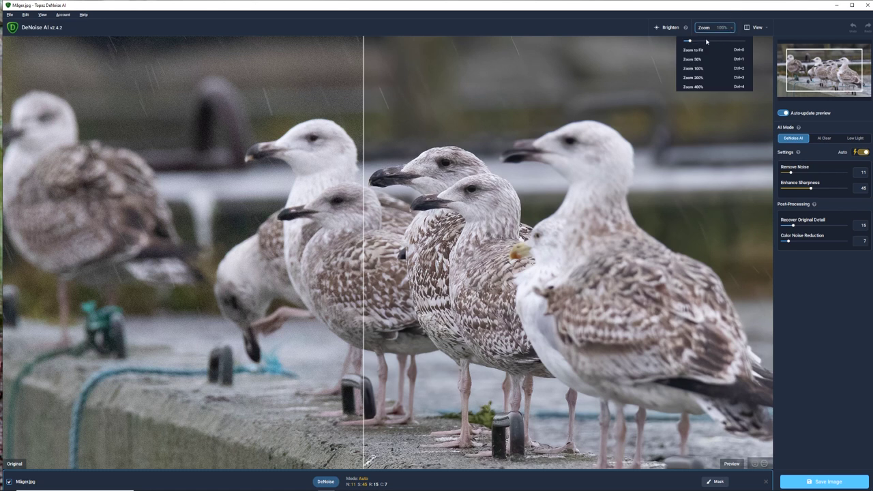
click(698, 79)
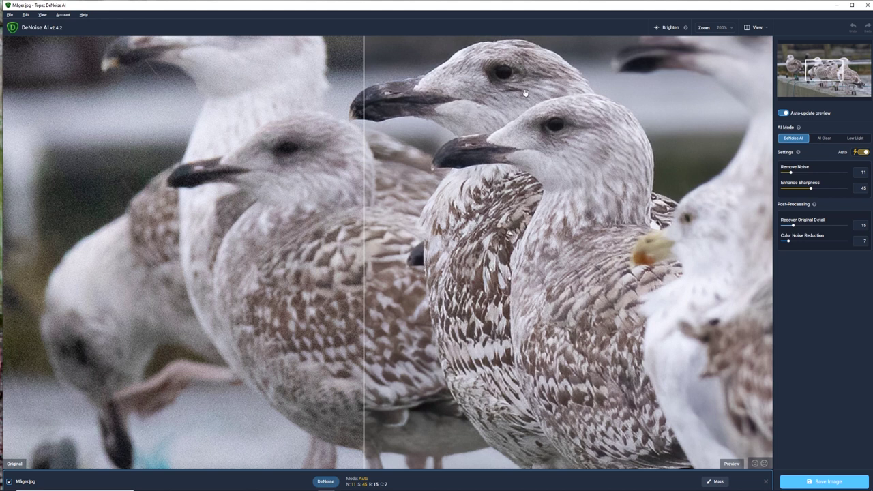
drag(529, 92, 525, 255)
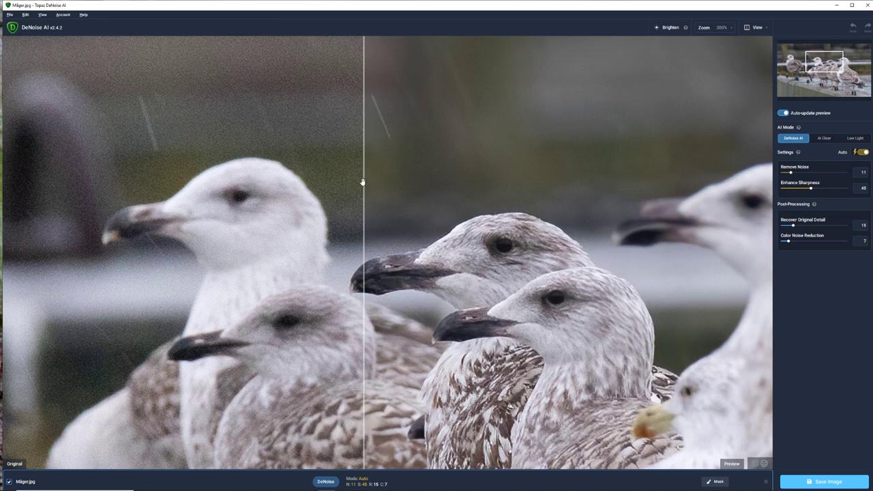
drag(364, 181, 442, 233)
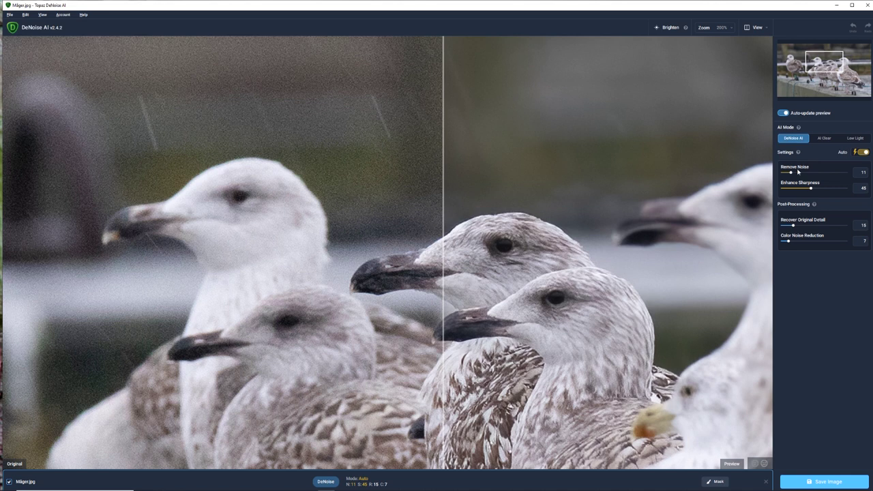
Set Remove Noise to 37 and compare the updated preview with the original across the split.
drag(794, 174, 806, 172)
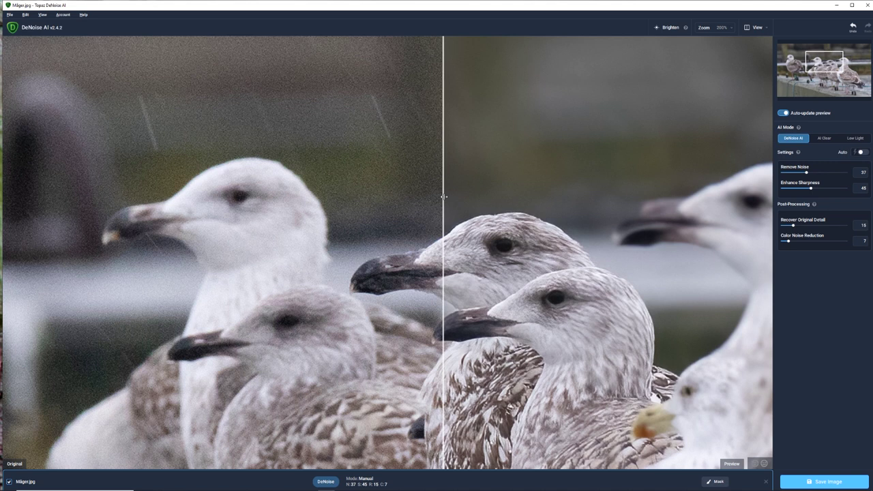
drag(443, 197, 353, 232)
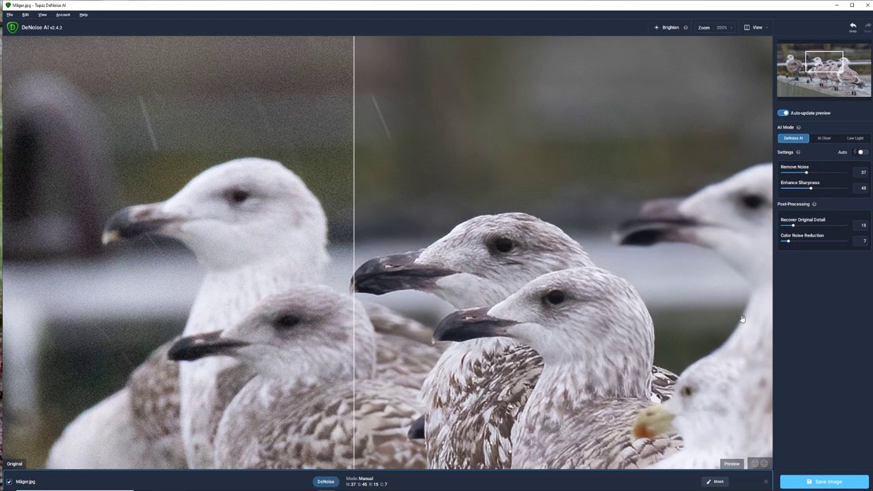
Save the denoised image in its source format to the custom directory Anmeldelse Denoise on the desktop.
click(825, 482)
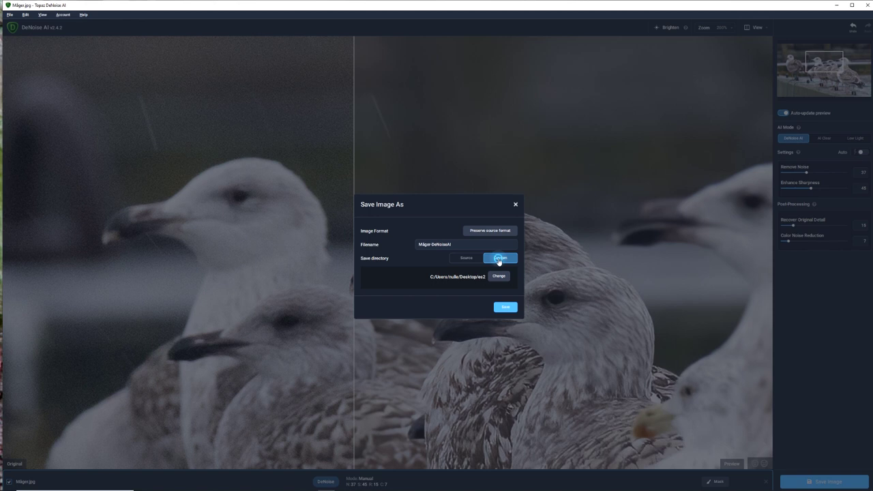
click(499, 260)
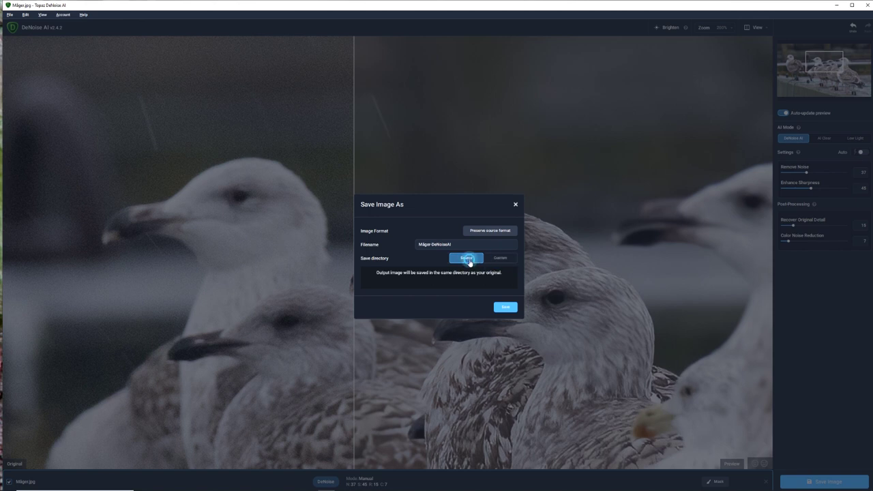
click(469, 261)
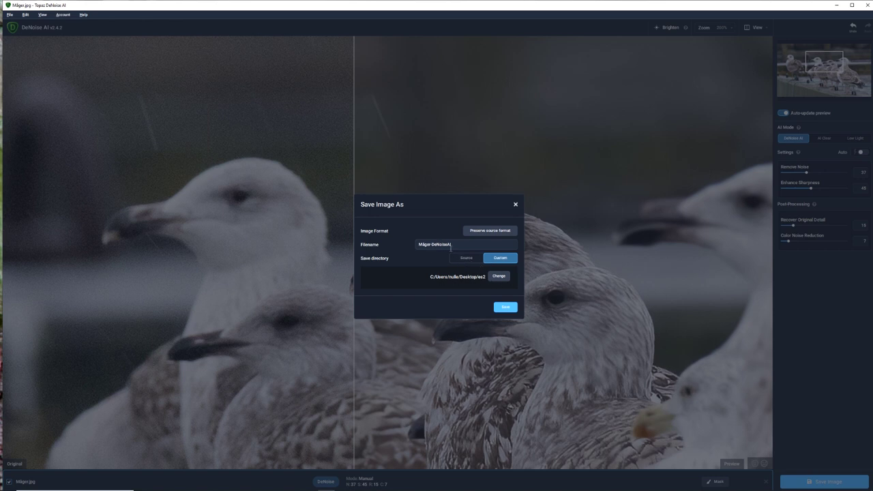
click(501, 277)
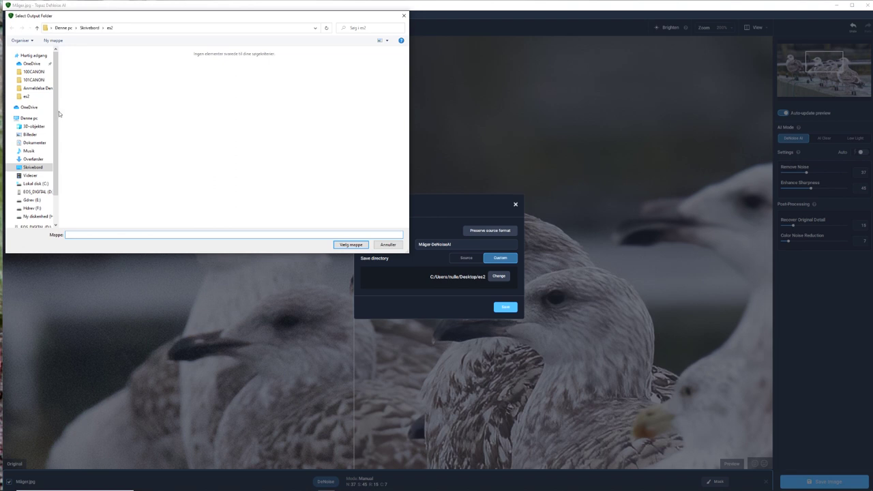
click(29, 89)
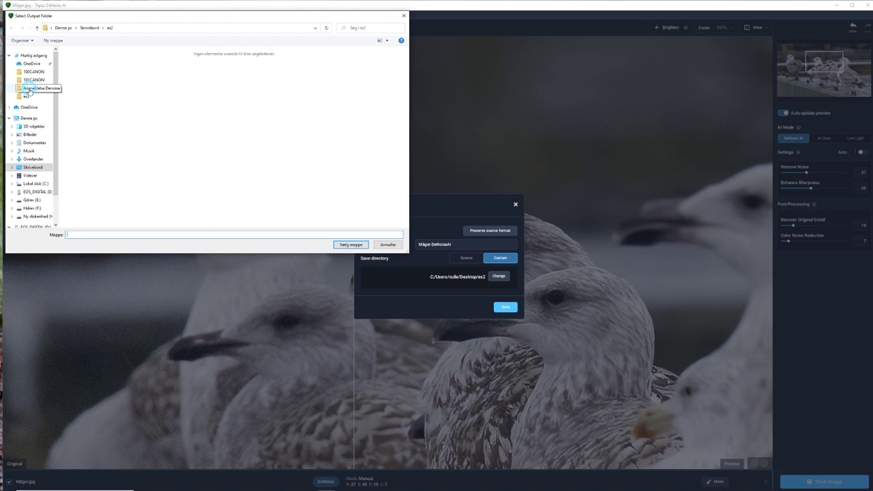
click(350, 245)
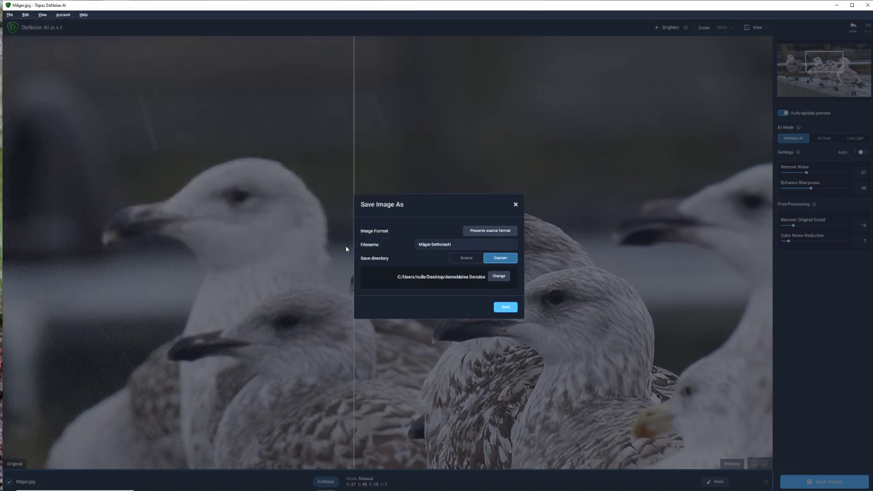
click(505, 308)
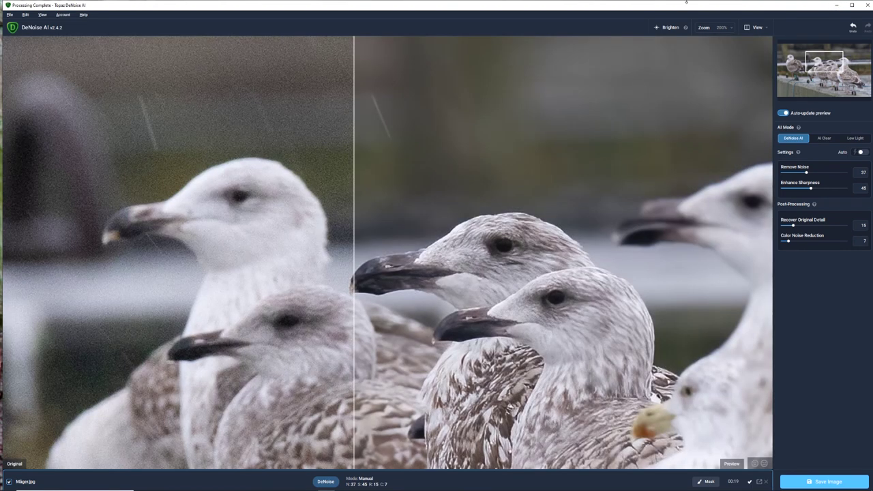
Switch to the Anmeldelse Denoise folder on the desktop and open the original Måger photo in the Billeder viewer.
click(836, 5)
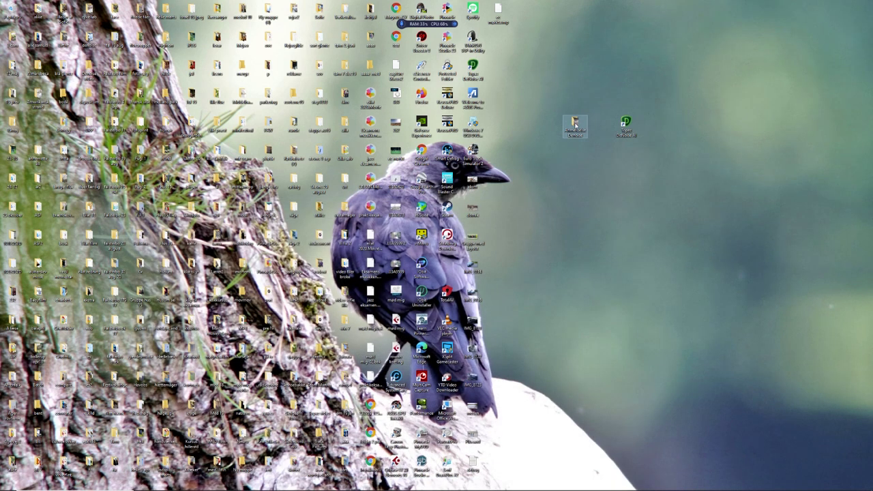
double_click(575, 123)
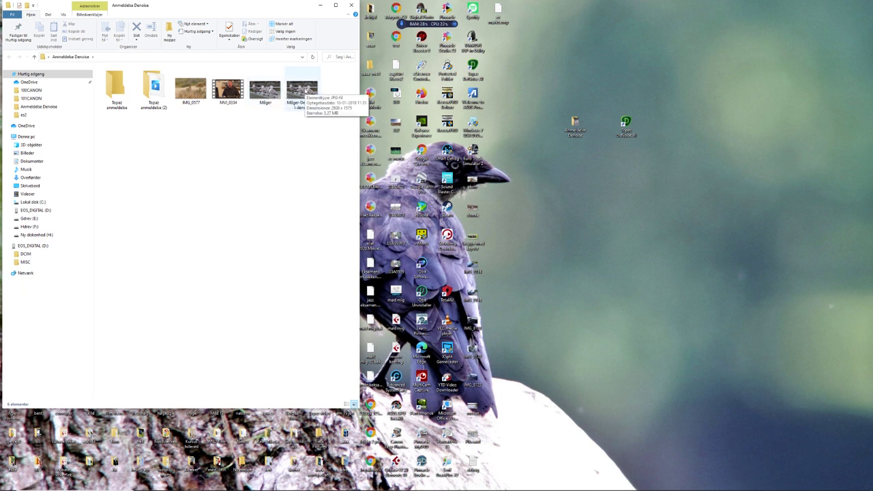
right_click(269, 99)
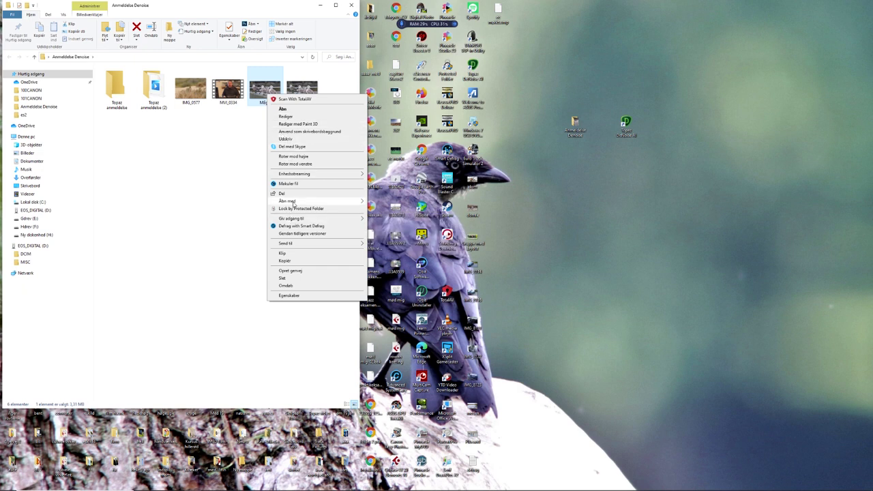
mouse_move(294, 203)
click(372, 206)
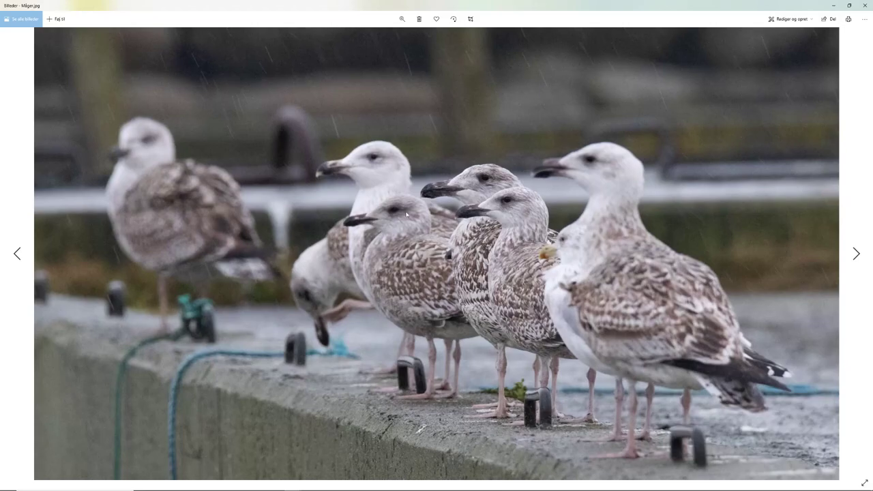
Examine the noise around the gulls' heads in the original photo up close, then return to the full image.
click(402, 19)
click(405, 37)
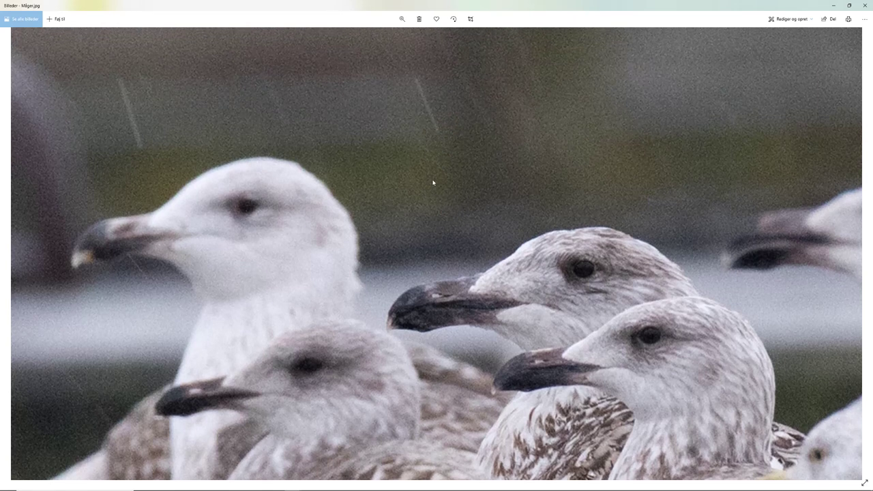
click(401, 18)
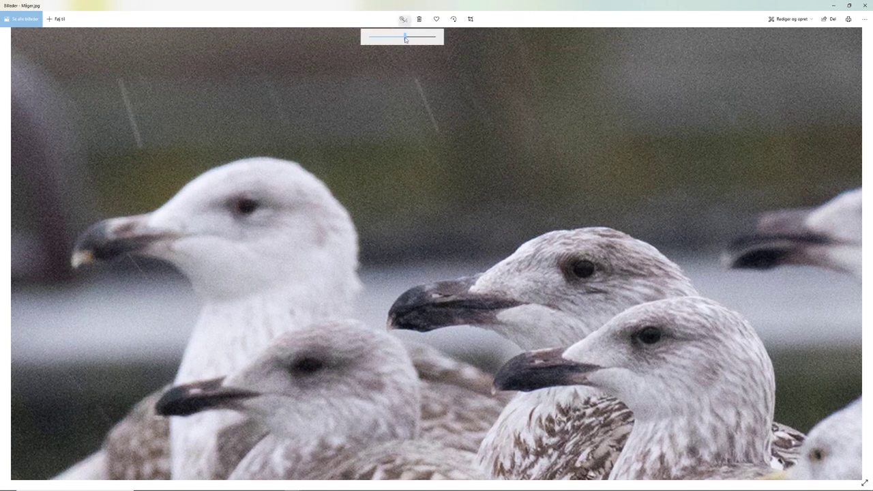
drag(404, 37, 369, 51)
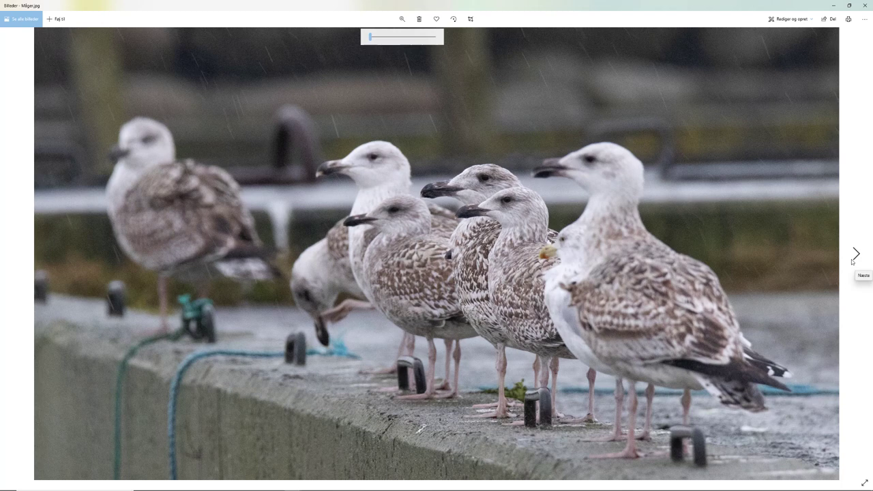
Show the denoised version of the gull photo and examine the heads and background enlarged.
click(857, 255)
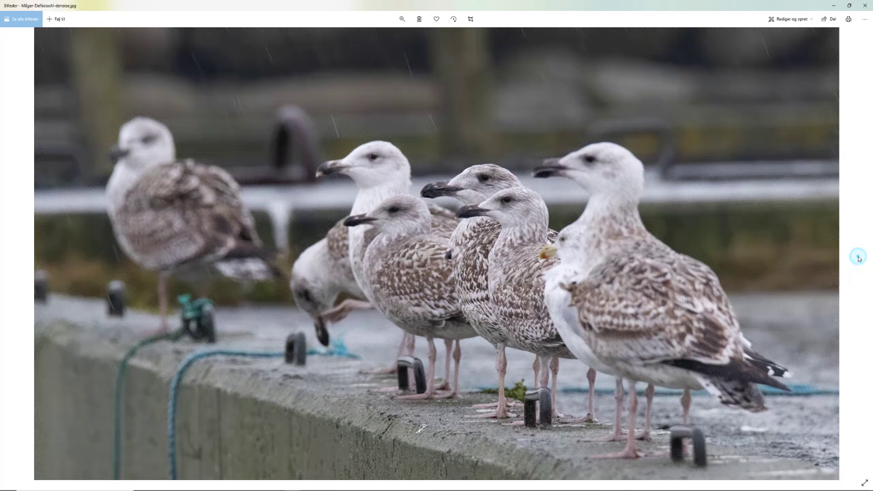
click(401, 18)
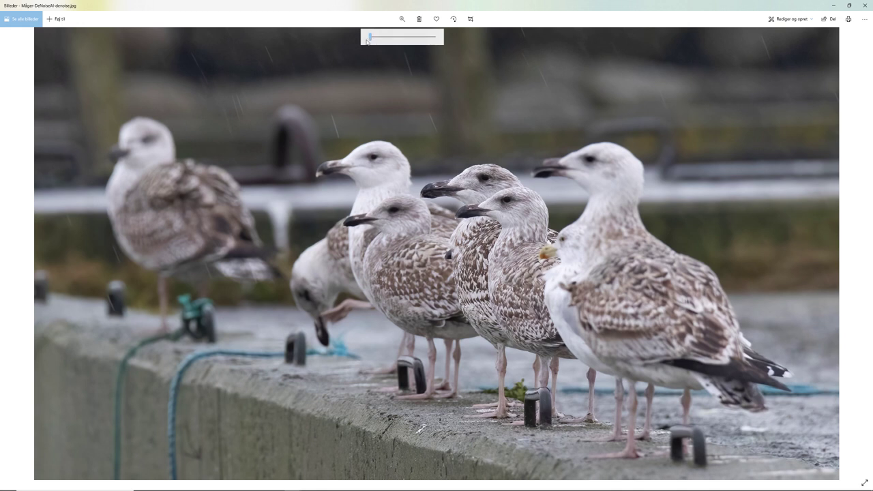
drag(368, 38, 385, 20)
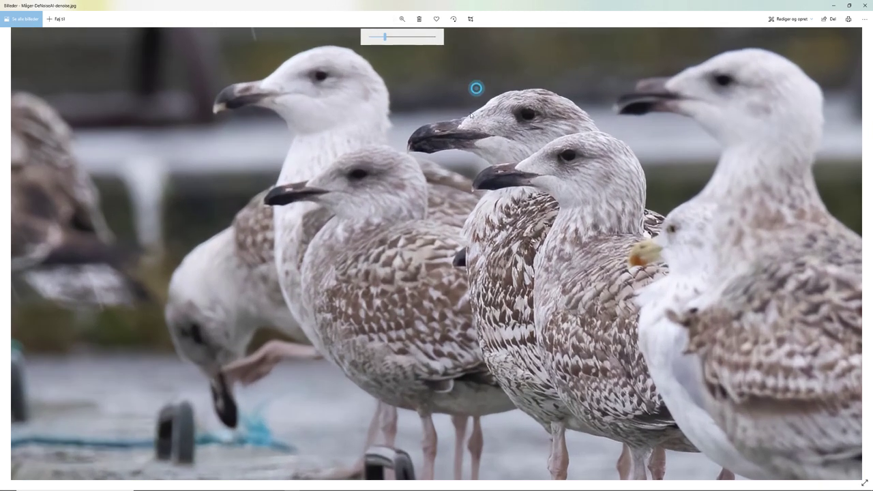
drag(469, 115, 428, 207)
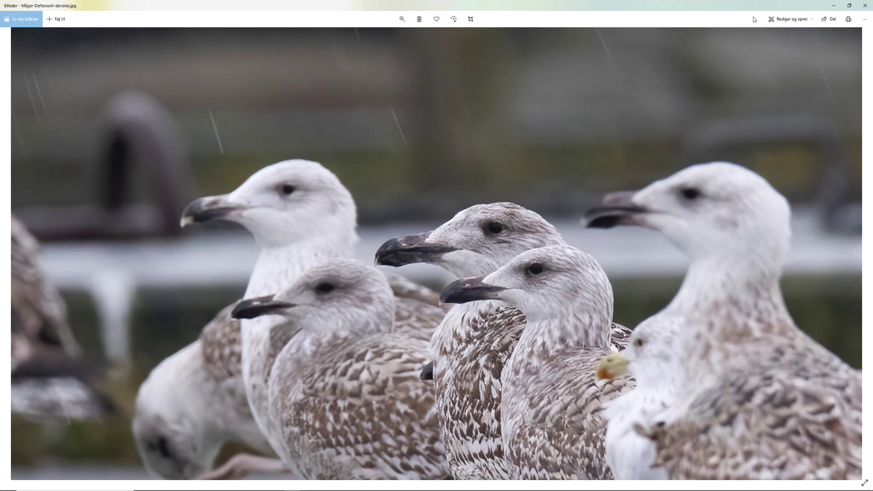
Close the photo viewer, the Anmeldelse Denoise folder window and the standalone Topaz DeNoise AI program.
click(865, 8)
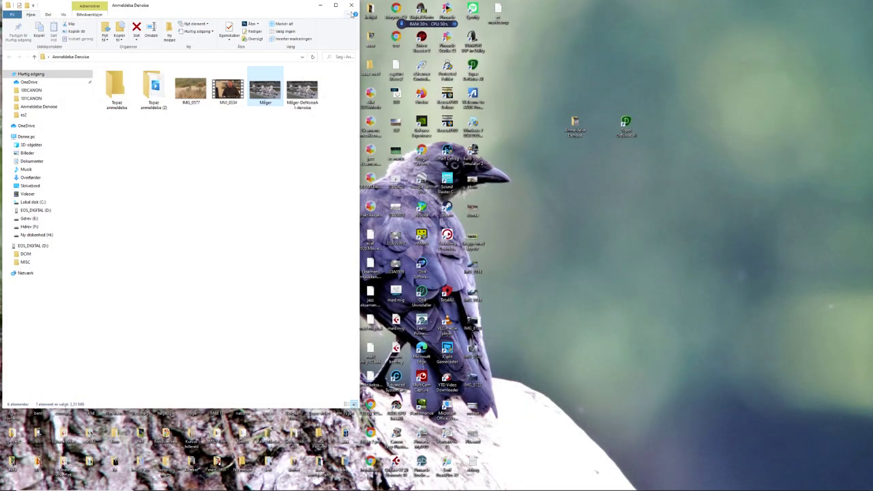
click(351, 6)
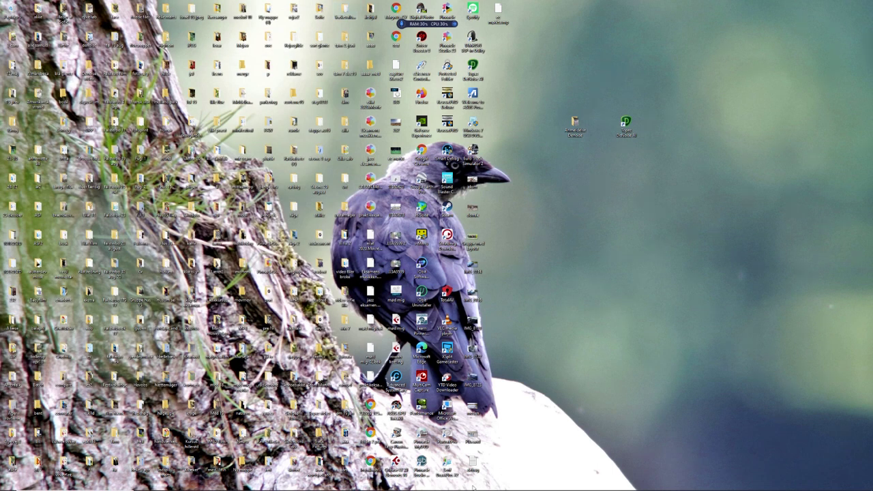
mouse_move(292, 483)
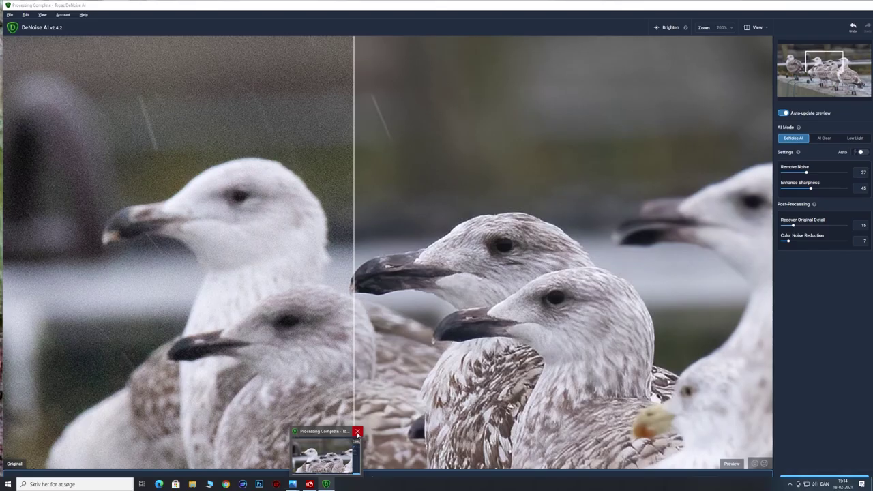
click(357, 431)
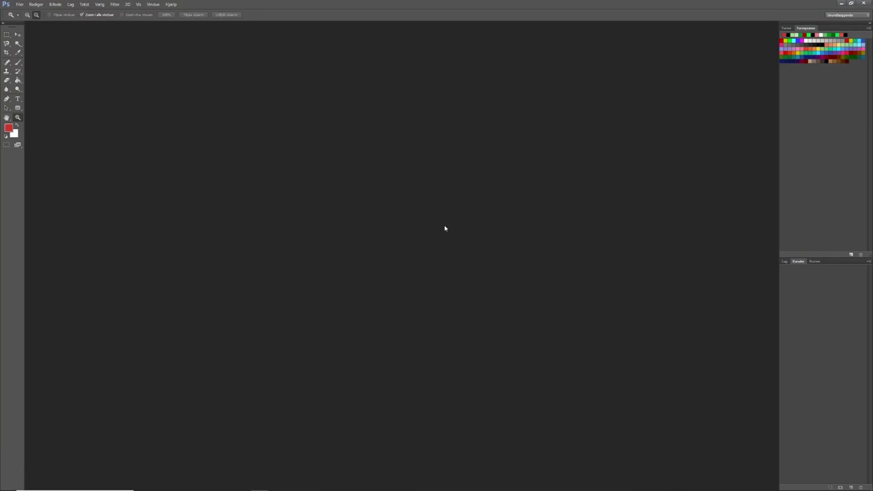
Switch to Photoshop and open the raw photo IMG_0577 from the Anmeldelse Denoise folder in Camera Raw.
click(19, 5)
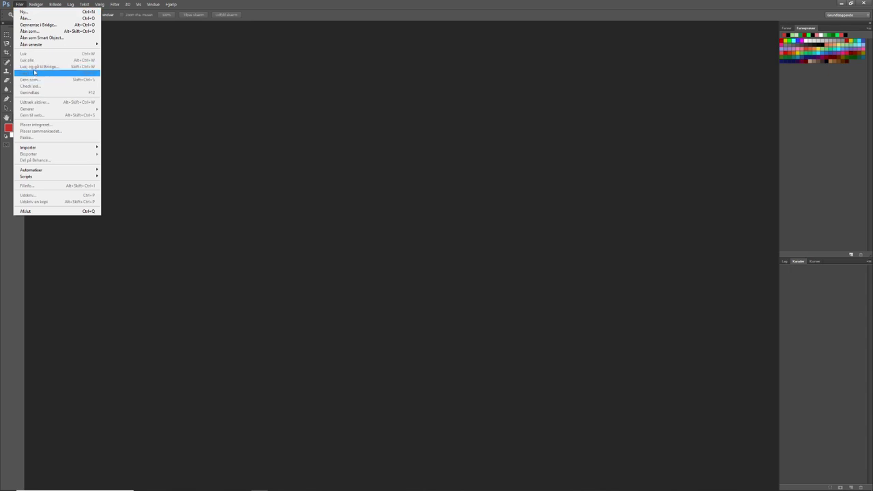
click(31, 19)
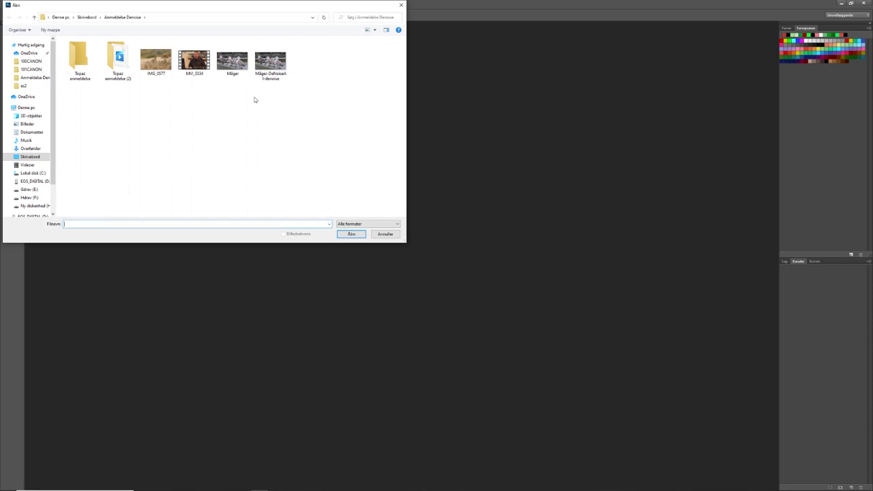
click(157, 62)
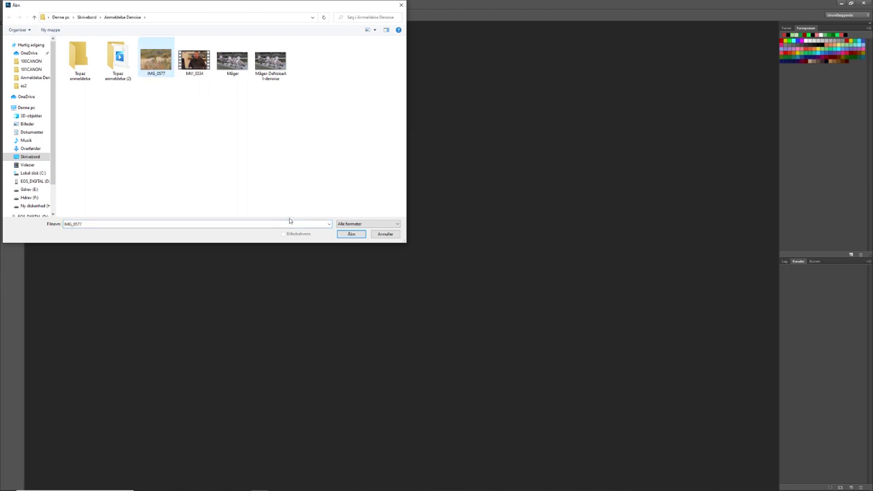
click(352, 235)
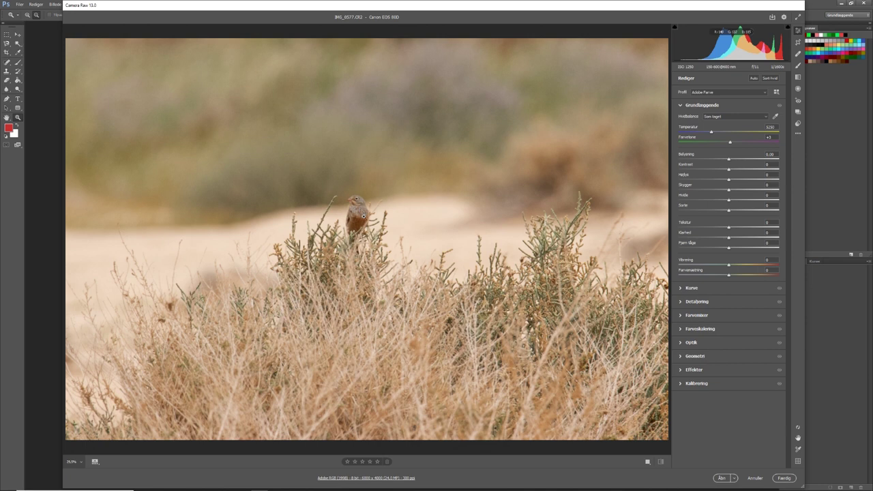
Enable chromatic aberration removal and lens profile corrections for the raw bird photo.
click(356, 217)
drag(356, 217, 406, 198)
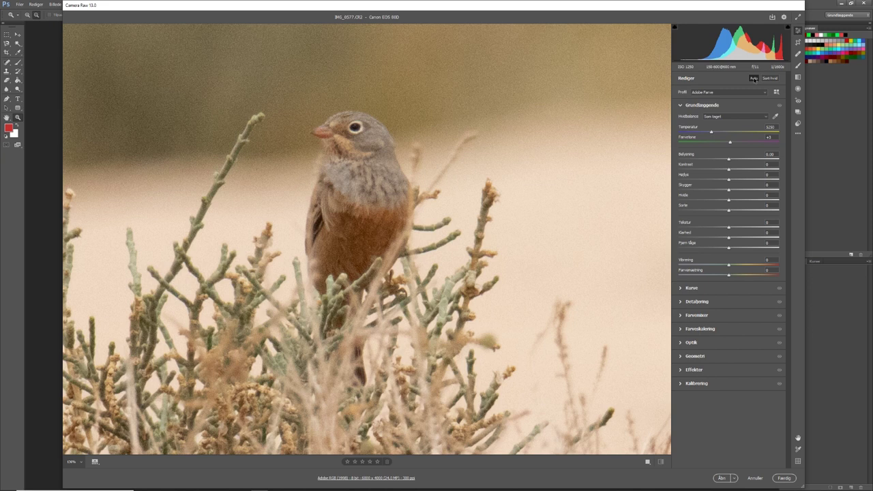
click(680, 343)
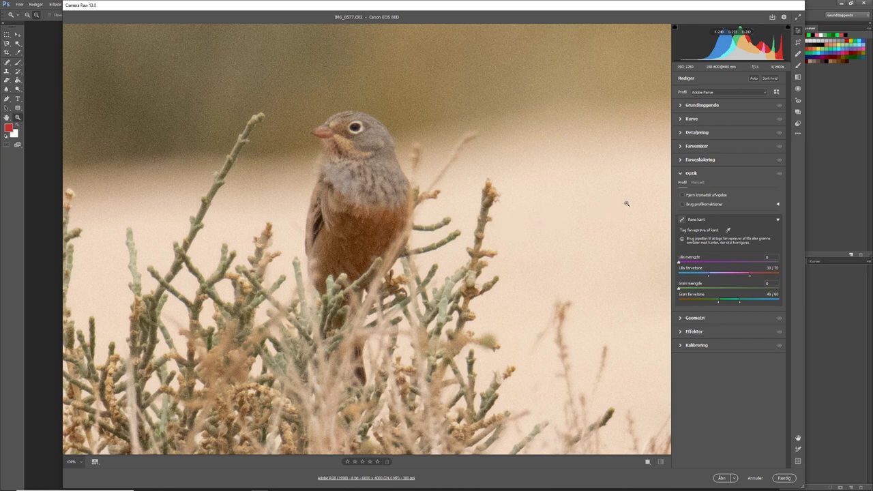
click(682, 195)
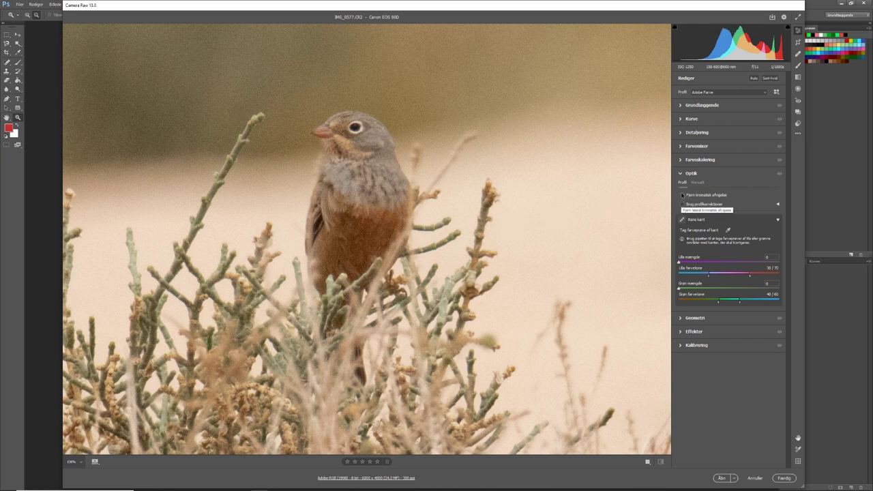
click(682, 204)
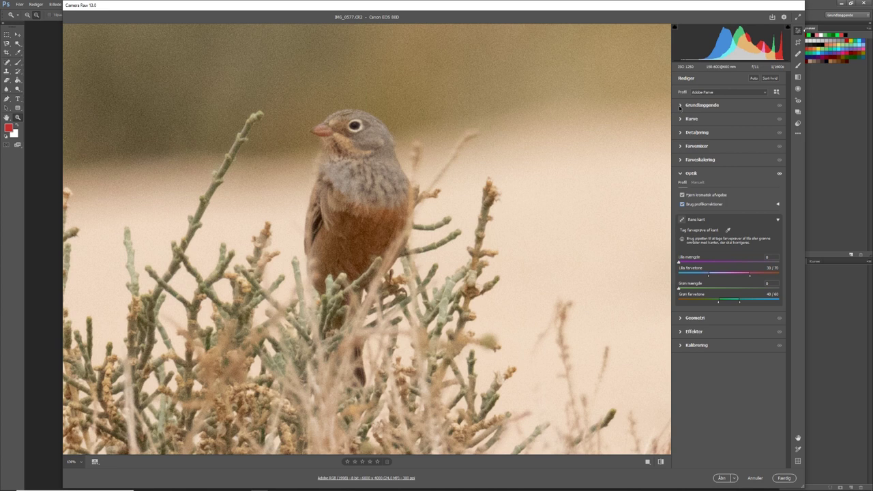
Apply automatic tone adjustments with vibrance lowered slightly below zero, and open the raw photo in Photoshop for editing.
click(679, 105)
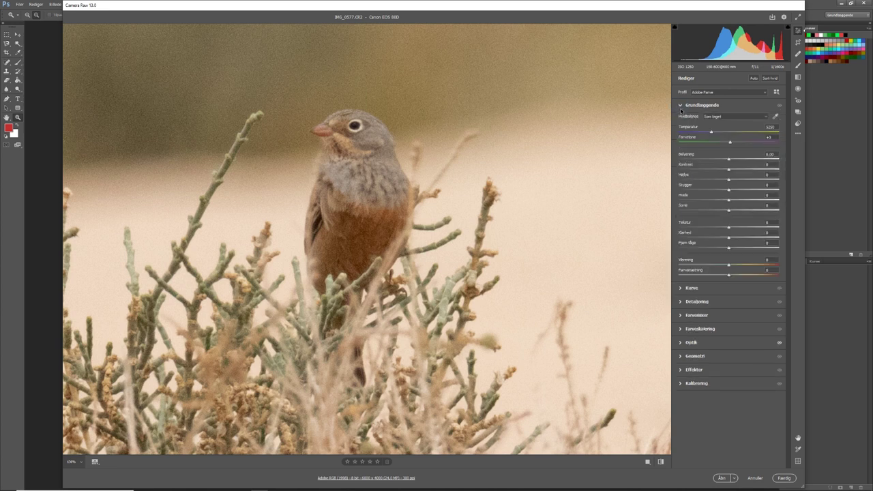
click(753, 79)
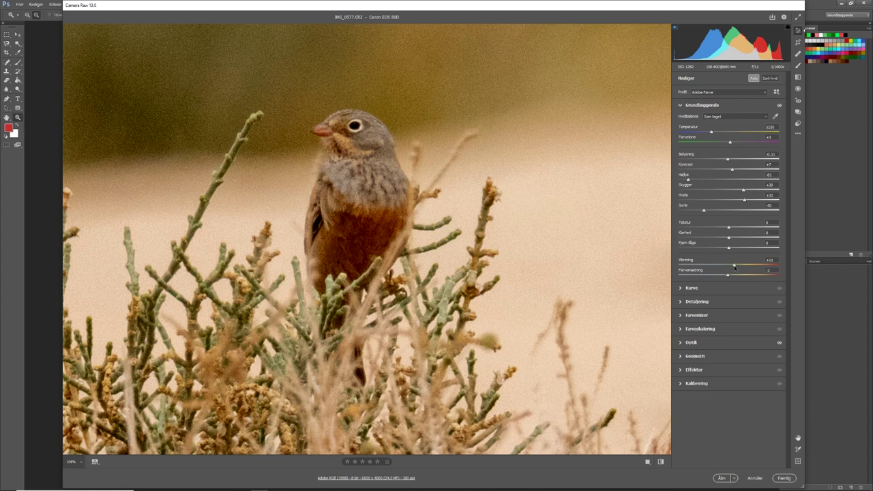
drag(733, 265, 726, 271)
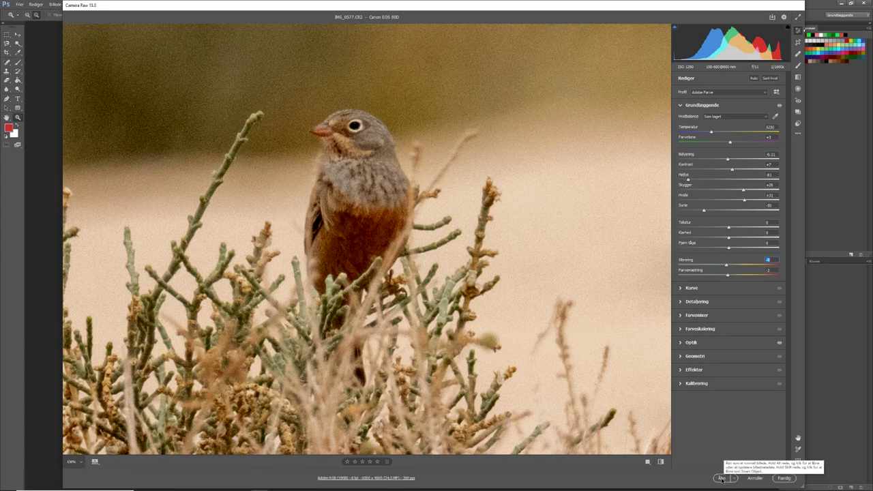
click(721, 478)
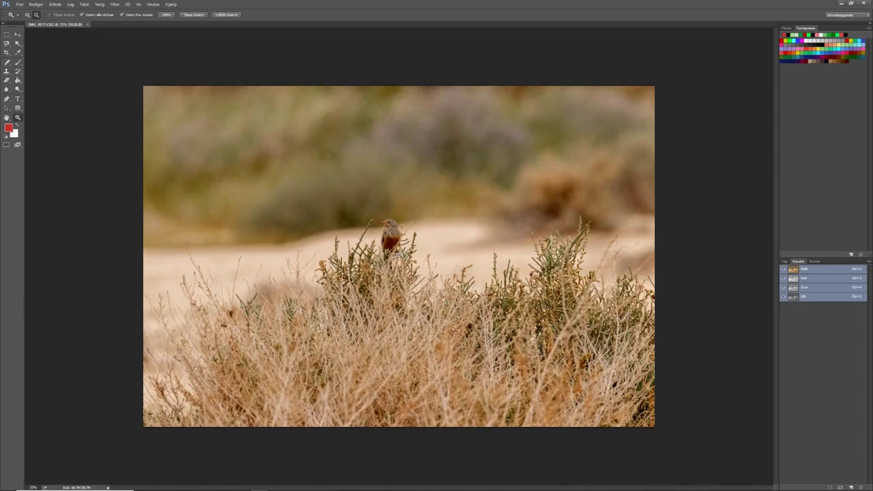
Examine the noise around the bird and in the background at 100% magnification.
scroll(364, 269, down, 2)
scroll(364, 270, down, 2)
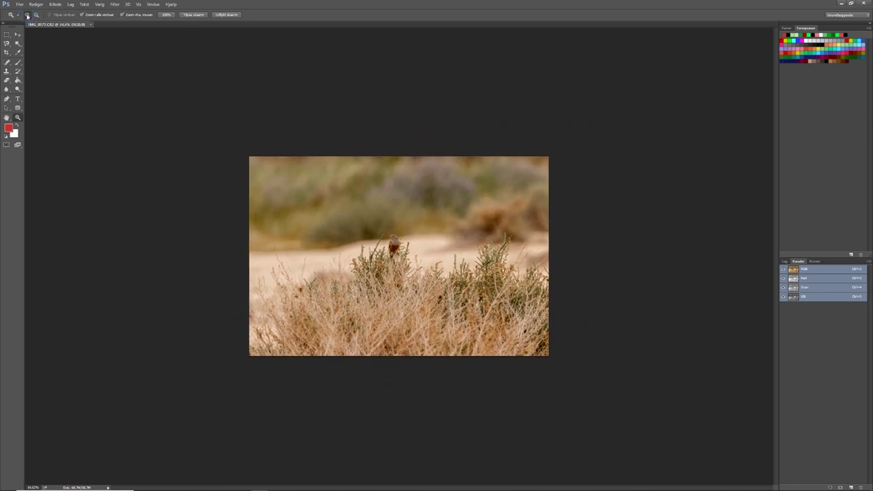
click(28, 15)
click(380, 256)
click(380, 256)
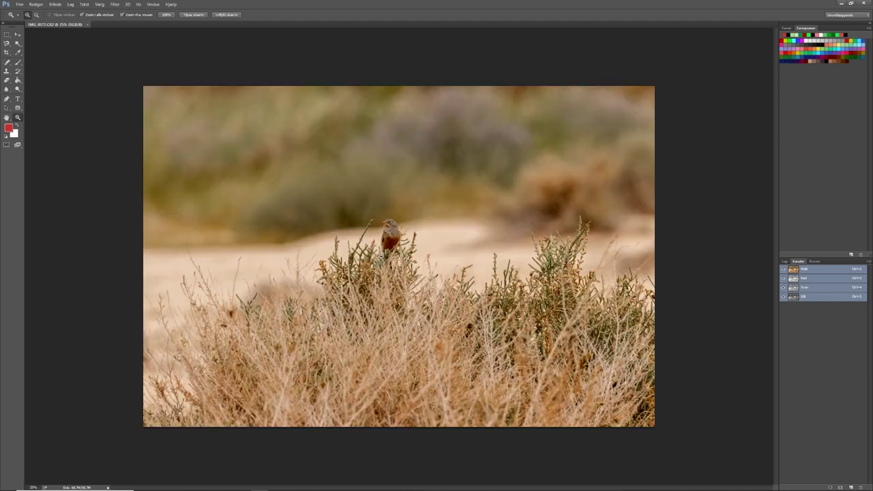
click(380, 254)
click(381, 251)
click(381, 249)
click(382, 248)
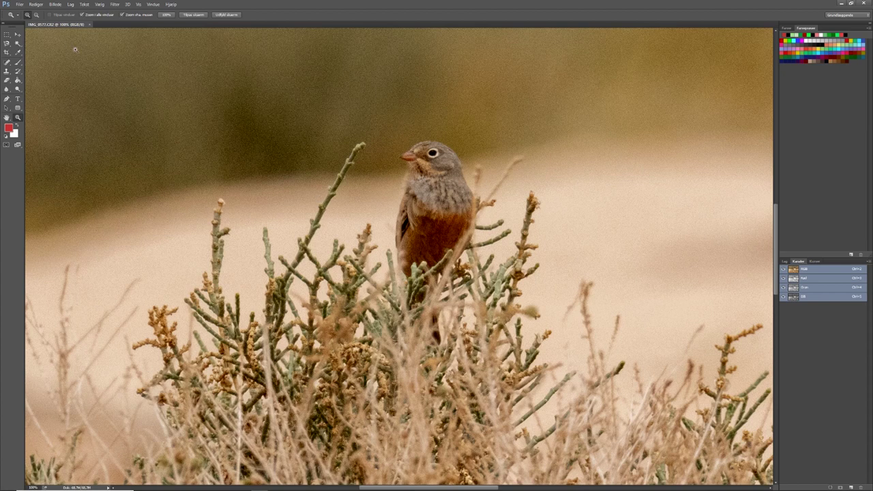
Launch the Topaz DeNoise AI filter from Topaz Labs on the bird photo.
click(115, 5)
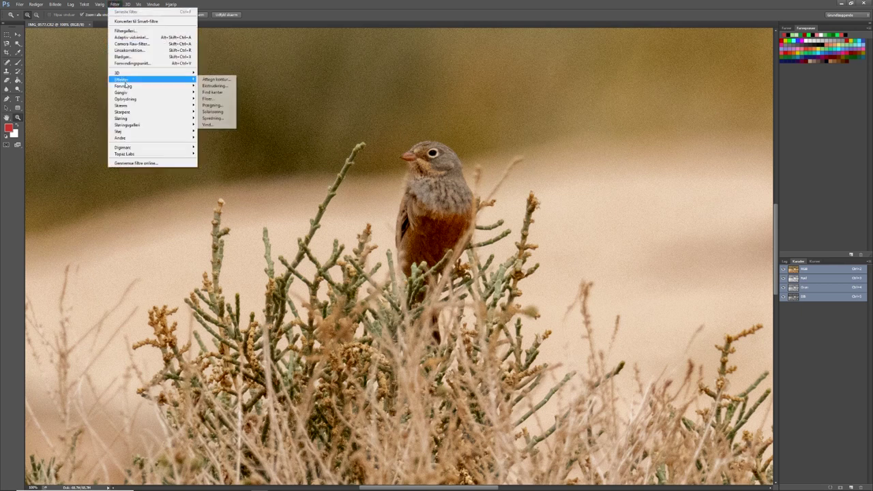
mouse_move(134, 100)
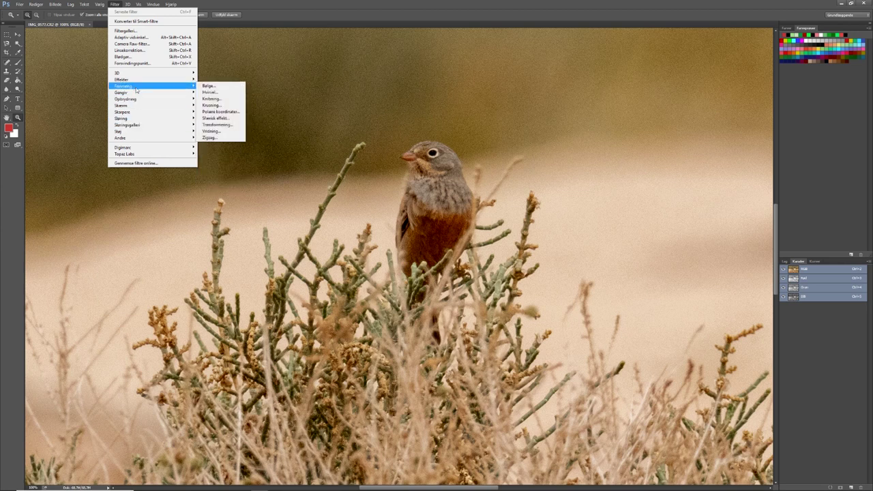
mouse_move(135, 102)
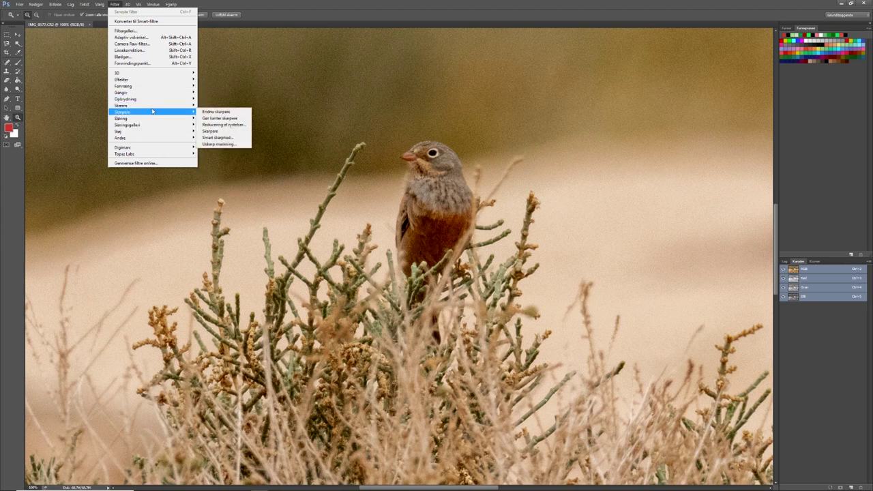
mouse_move(135, 156)
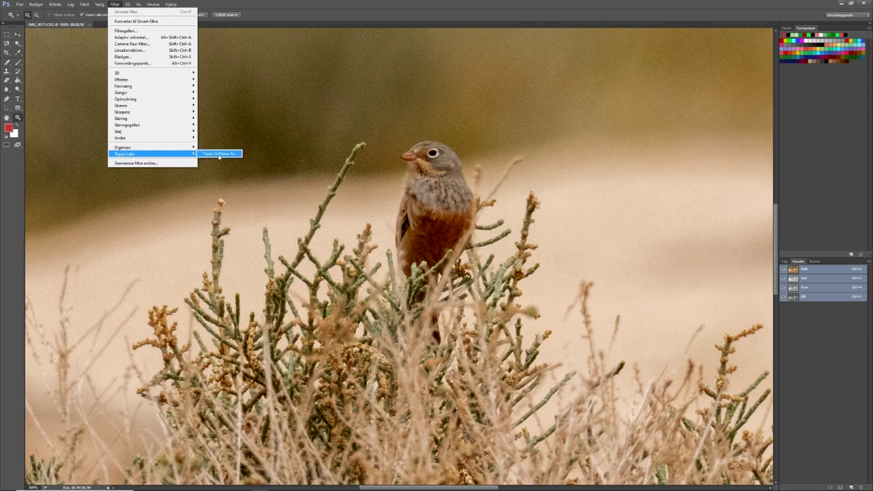
click(219, 154)
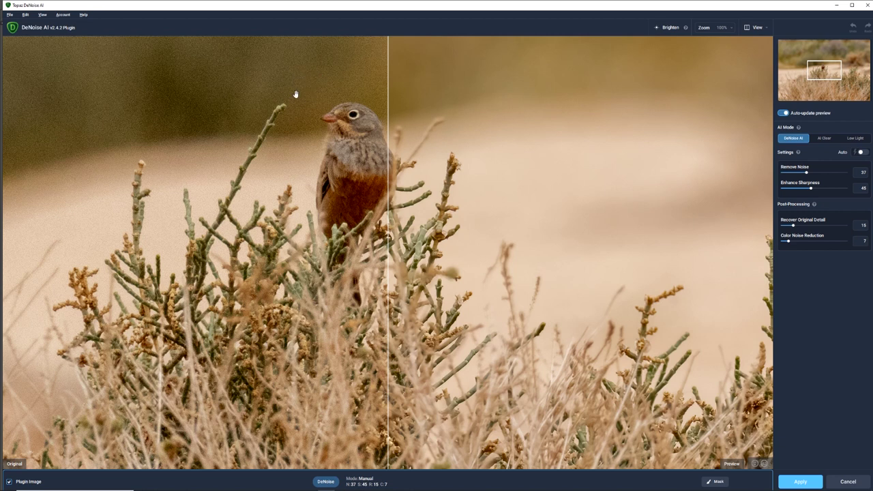
Compare the original and denoised preview across the bird with the split divider, and apply the noise reduction to the photo.
drag(387, 86, 359, 152)
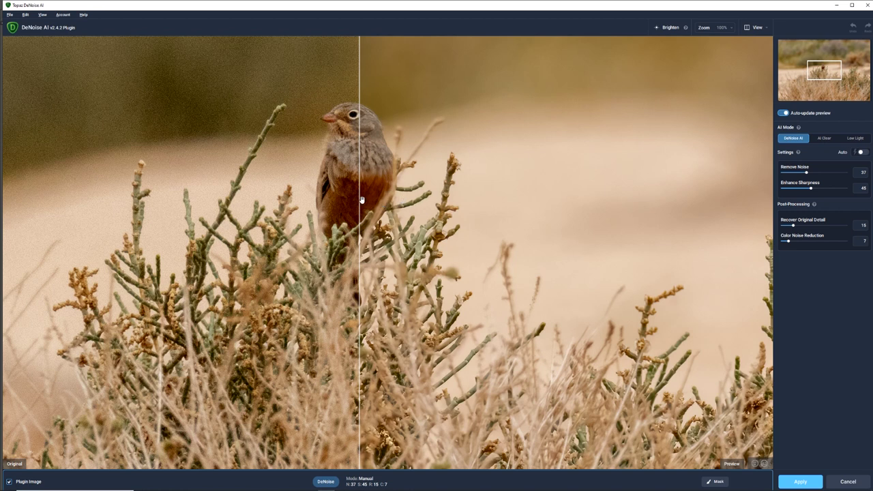
drag(359, 202, 292, 217)
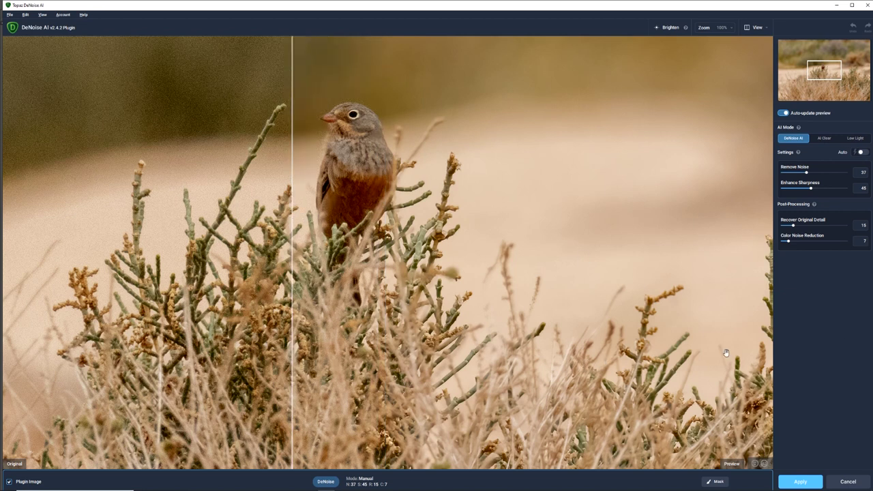
click(801, 485)
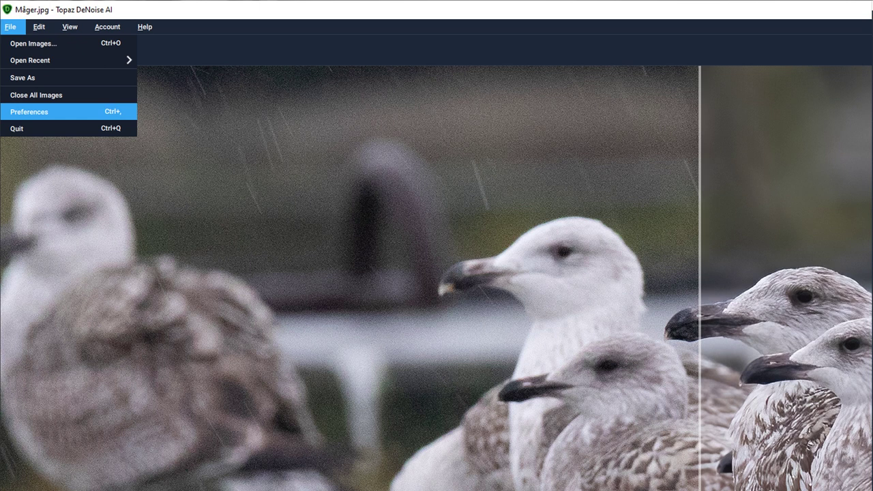
Open the Topaz DeNoise AI preferences from the session with the gull photo.
click(29, 112)
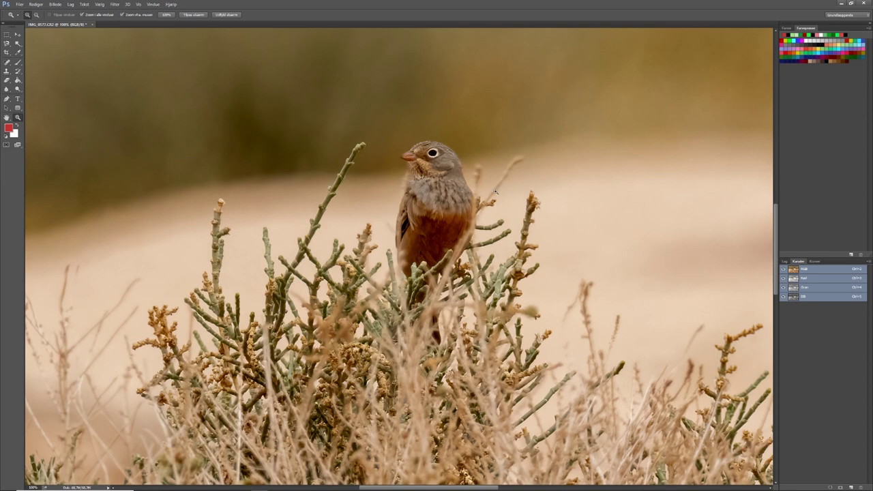
Crop the denoised photo in 16:9 ratio to a tighter frame around the bird and bushes.
drag(484, 185, 436, 215)
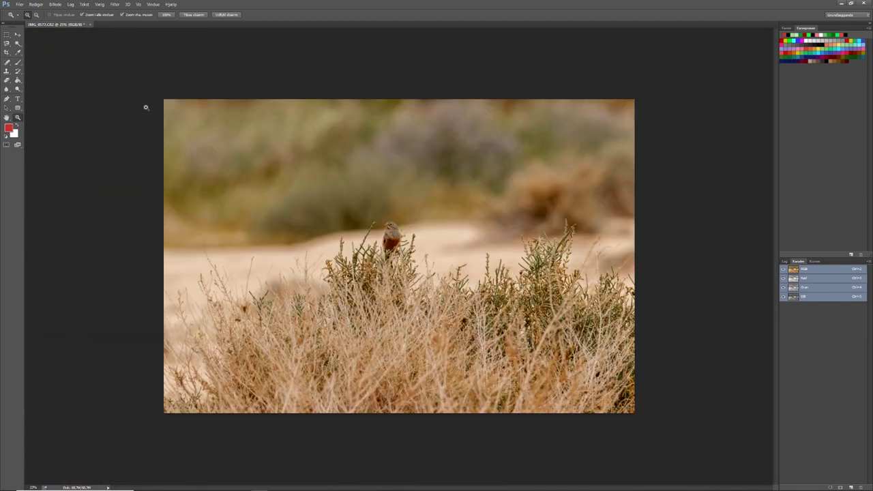
click(7, 53)
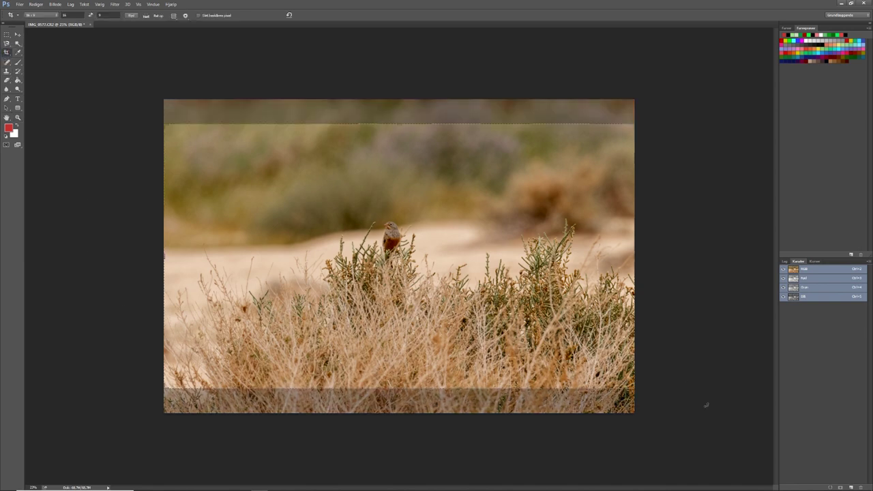
drag(633, 388, 582, 358)
drag(217, 154, 264, 171)
click(312, 15)
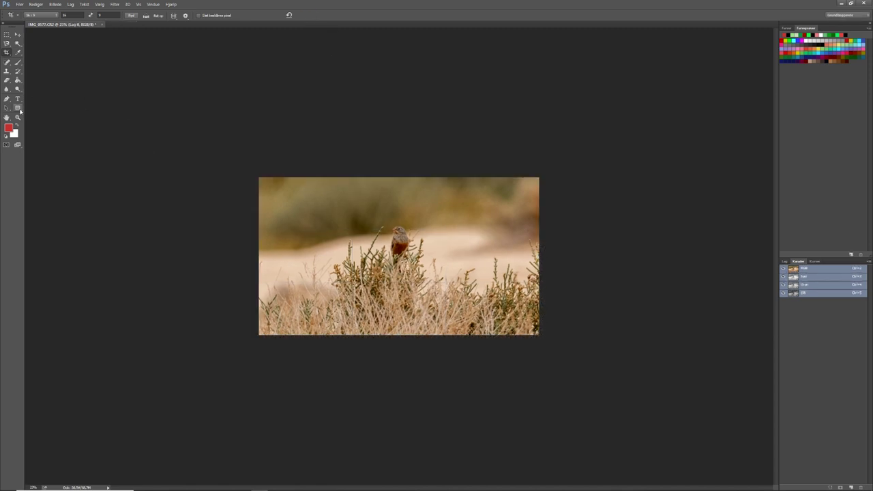
Start saving a new copy of the cropped bird photo in the Anmeldelse Denoise folder, named "Rustværling færdig".
click(18, 117)
drag(415, 234, 415, 233)
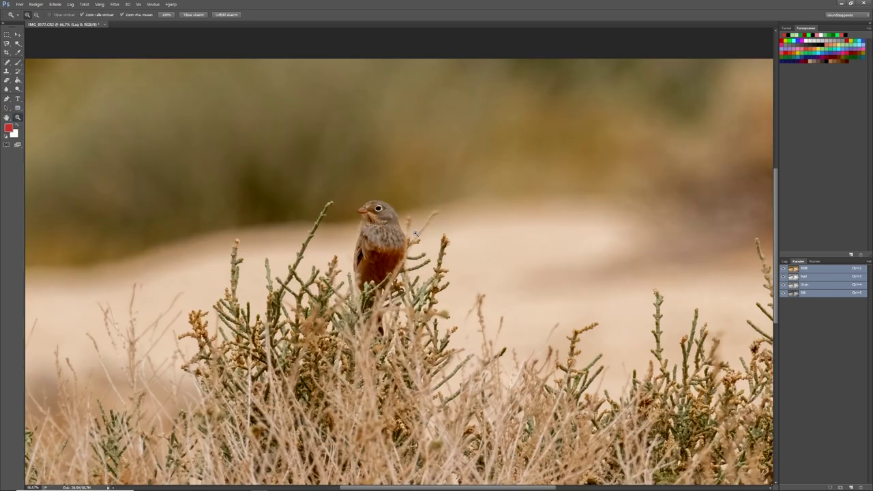
click(415, 234)
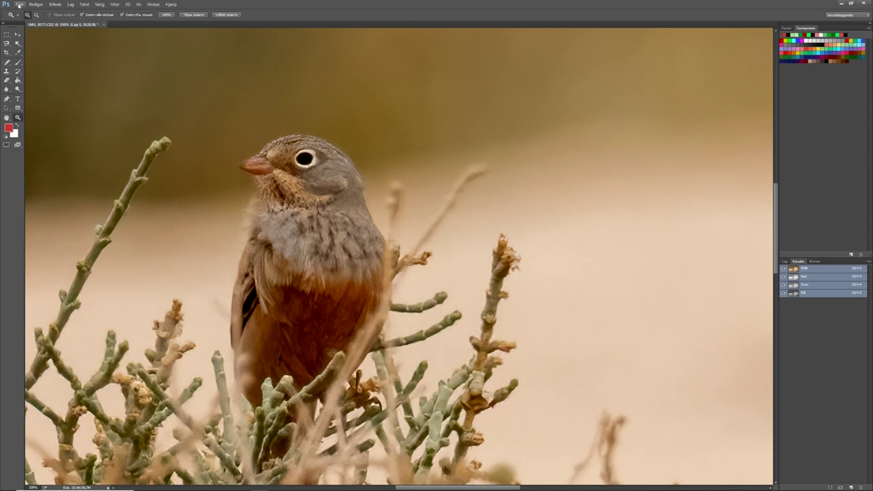
click(19, 4)
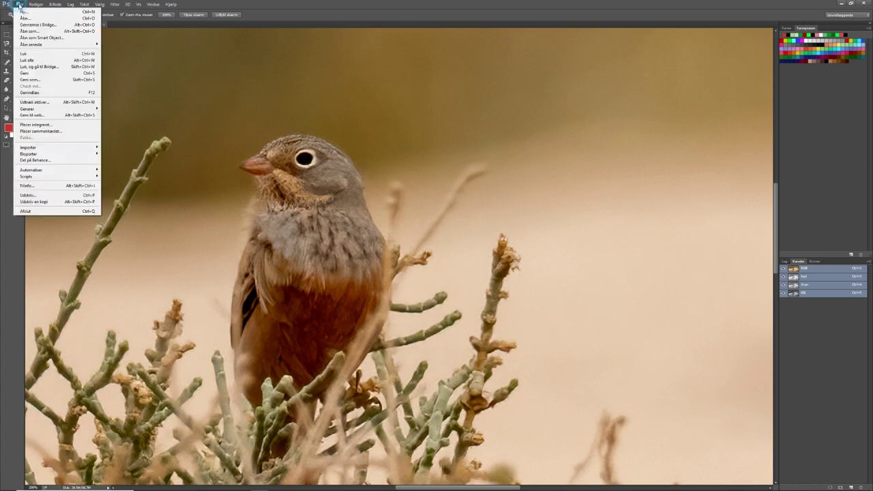
click(40, 81)
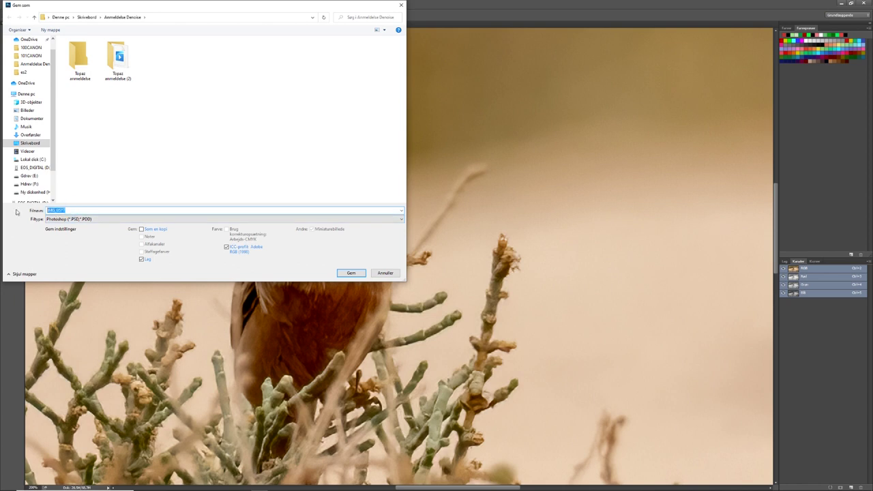
key(shift)
text(Rustv)
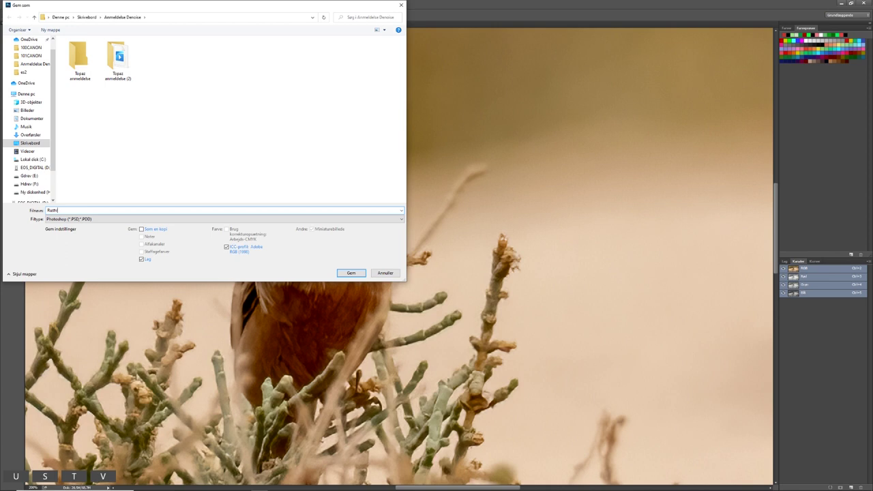
text(ærli)
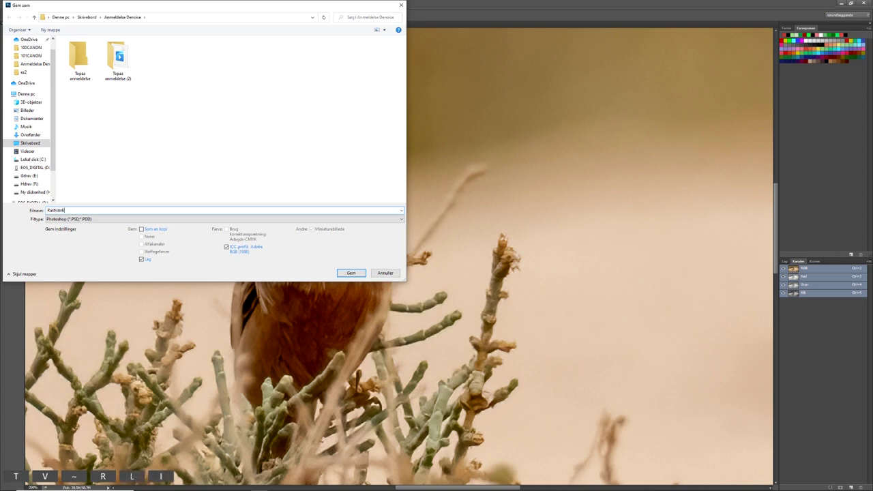
text(ng fær)
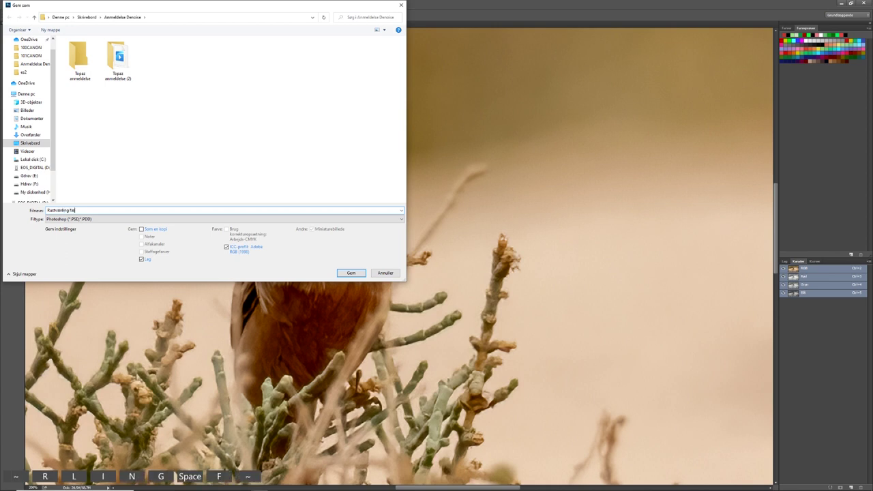
text(dig)
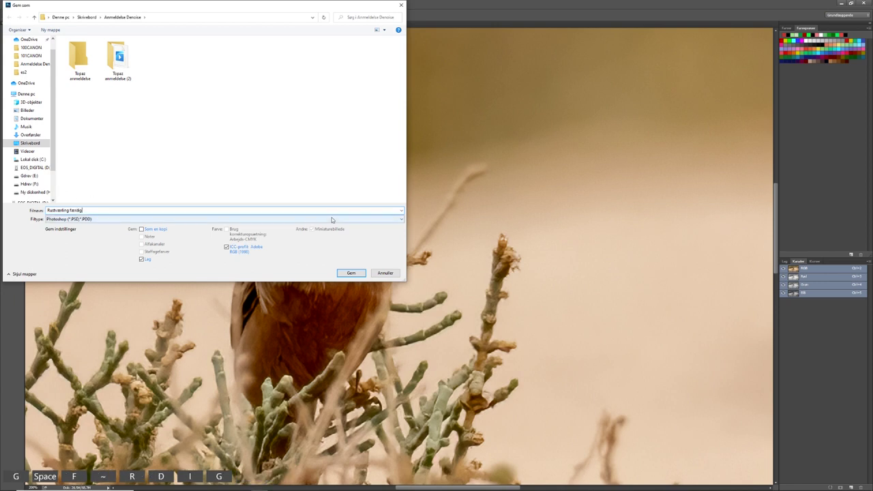
Choose JPEG as the file format and save the photo with Maksimum quality and the Grundlinje ("Standard") format option.
click(401, 220)
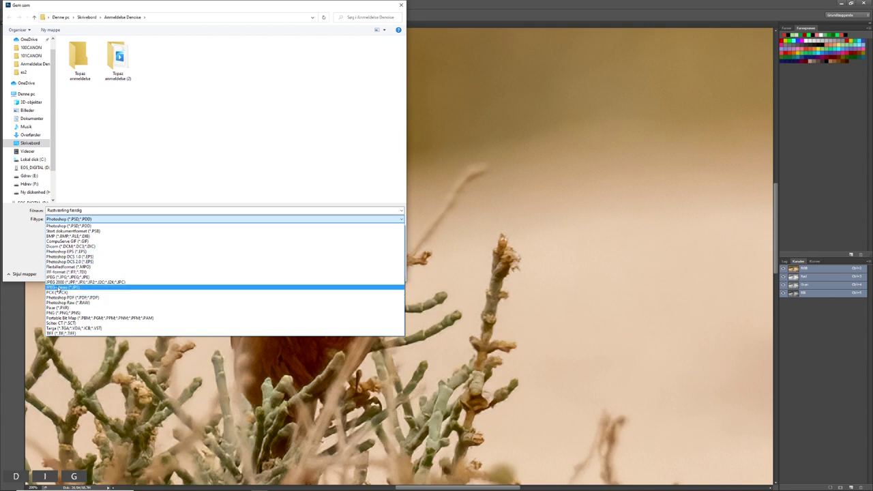
click(56, 278)
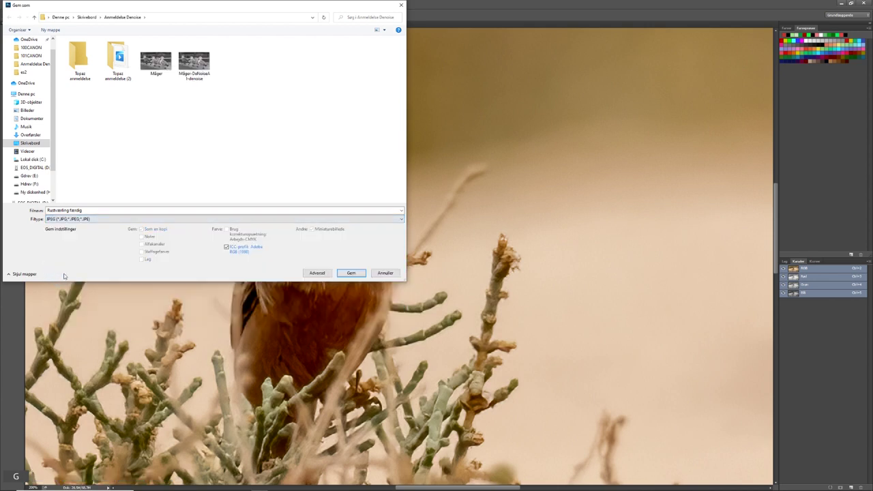
click(352, 273)
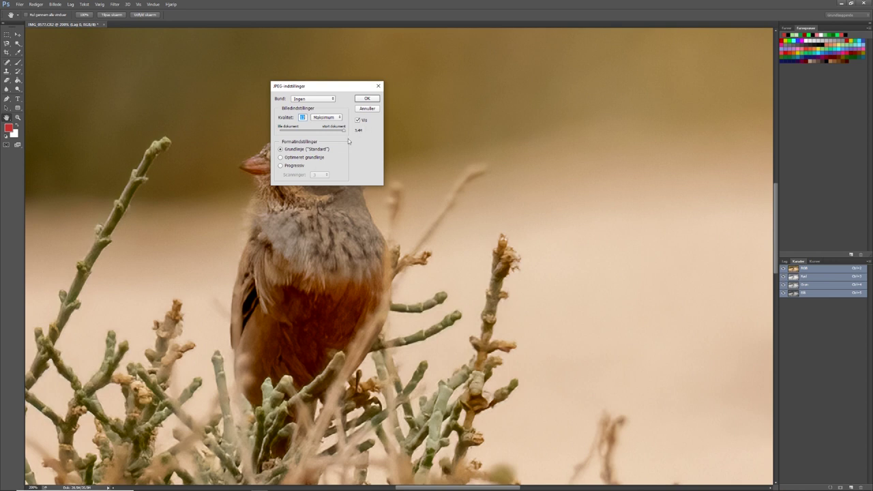
click(366, 99)
key(z)
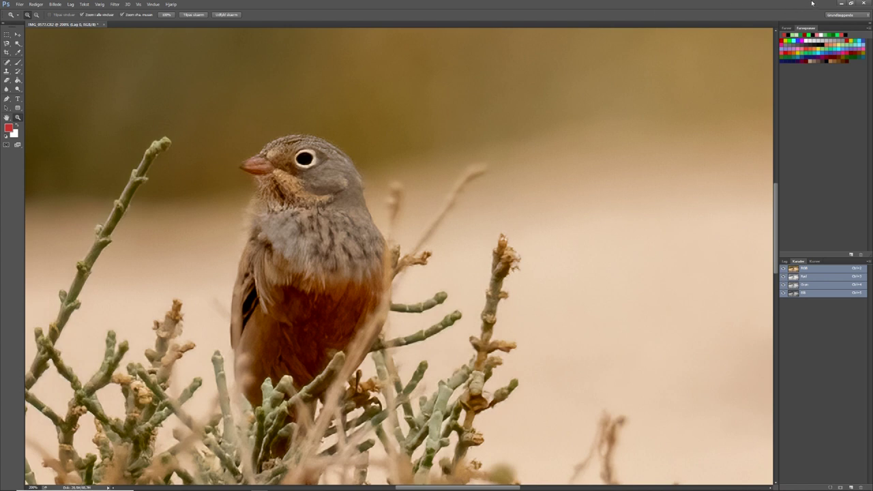
Switch to the desktop's Anmeldelse Denoise folder and open the Rustværling færdig image with the Billeder app.
click(840, 3)
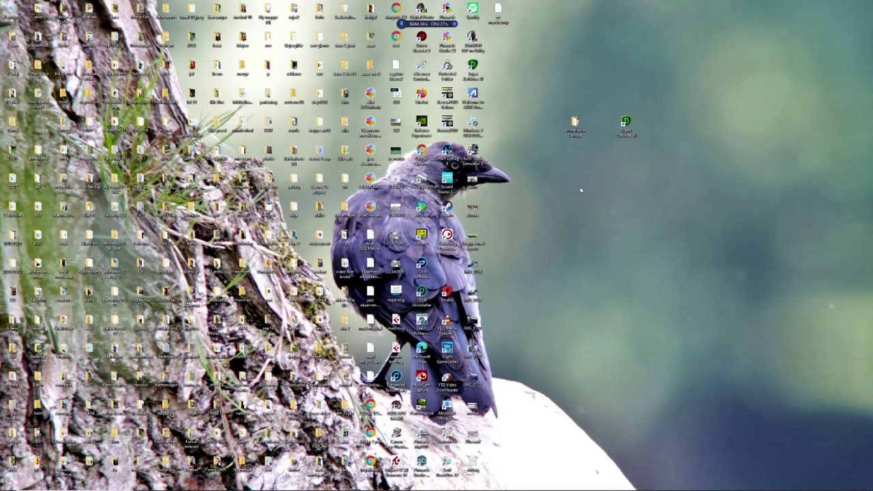
double_click(576, 127)
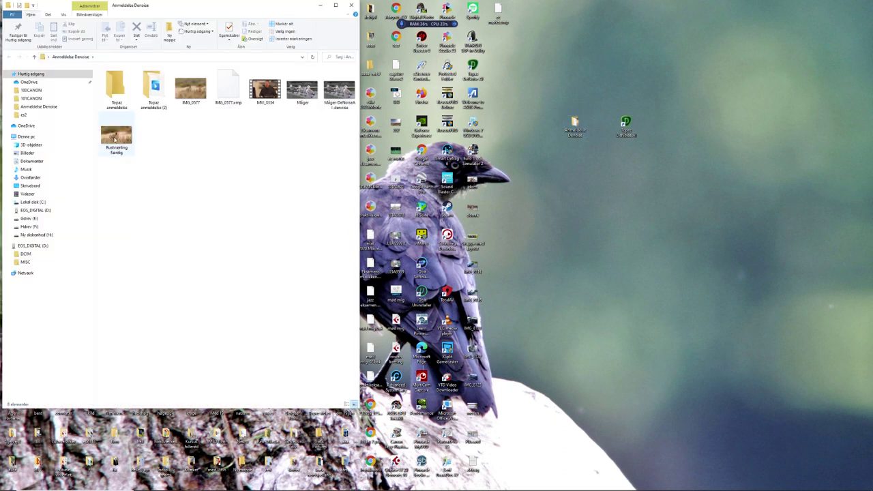
right_click(117, 139)
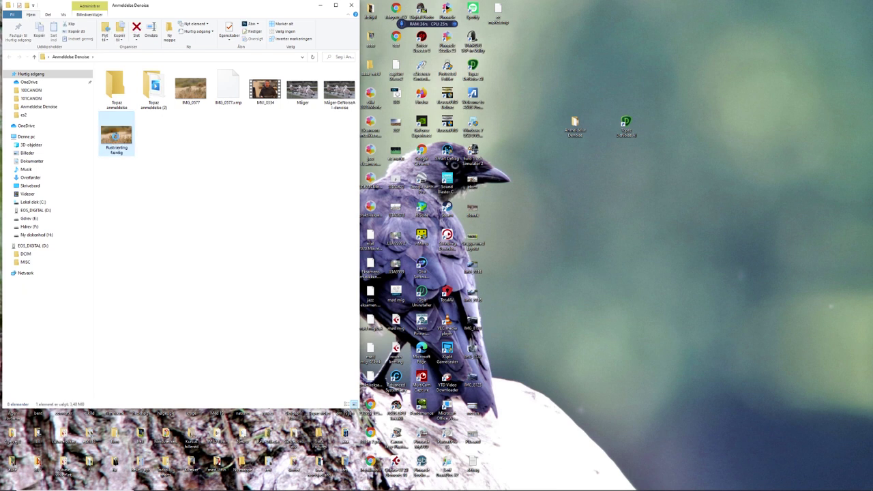
mouse_move(152, 246)
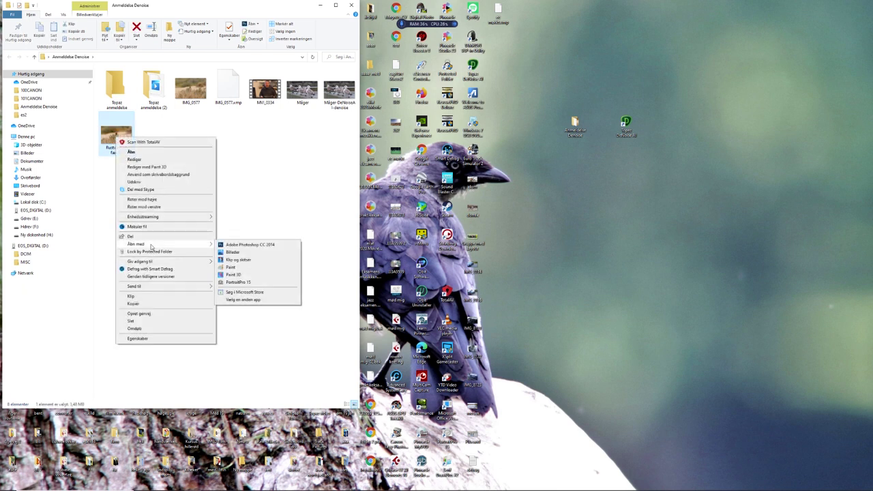
click(232, 253)
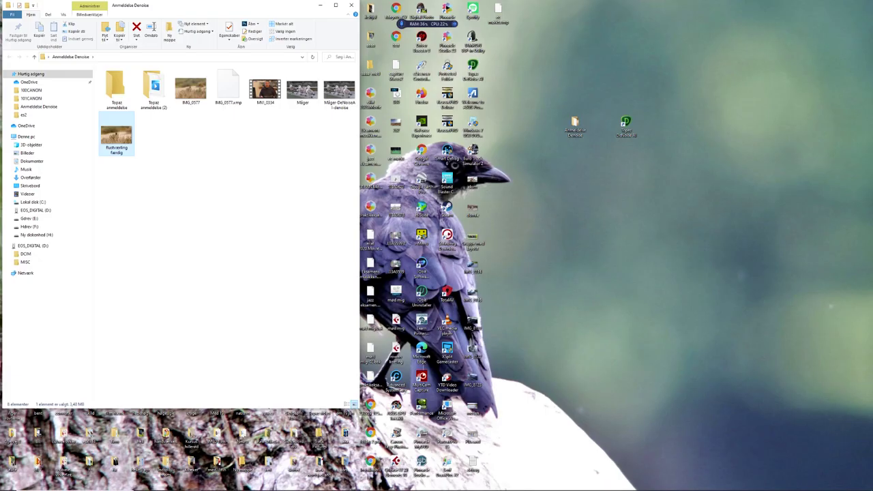